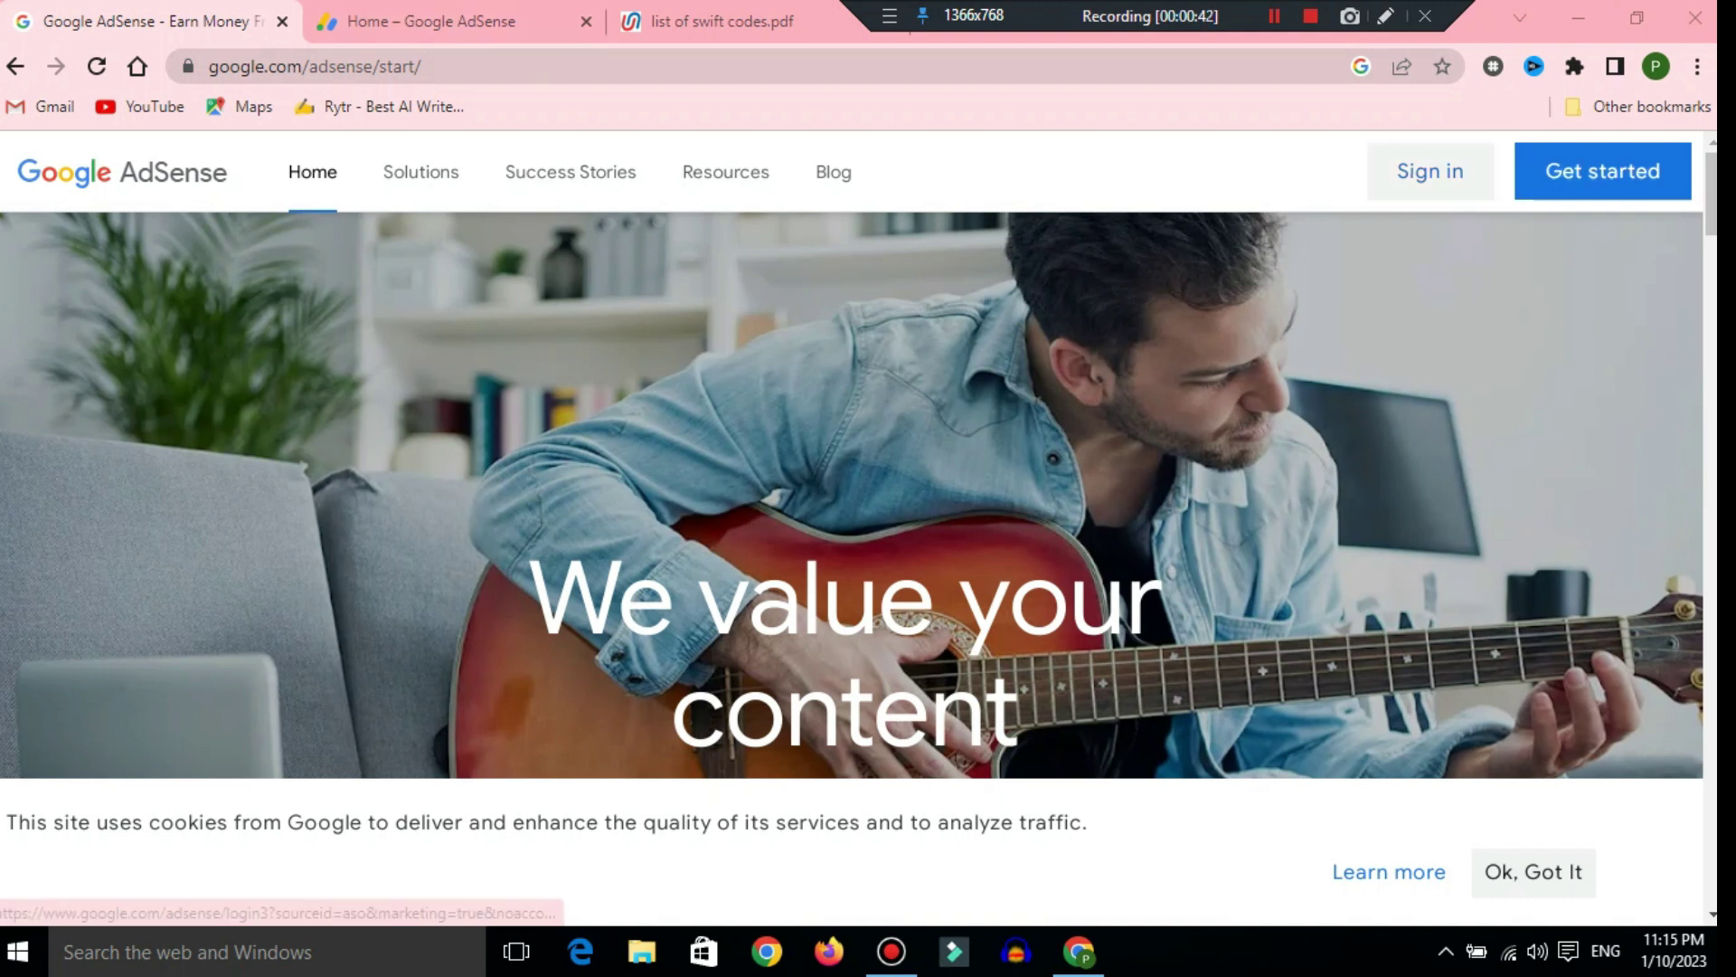
Step: Switch to the signed-in AdSense account and open its Payments info page
left_click(425, 21)
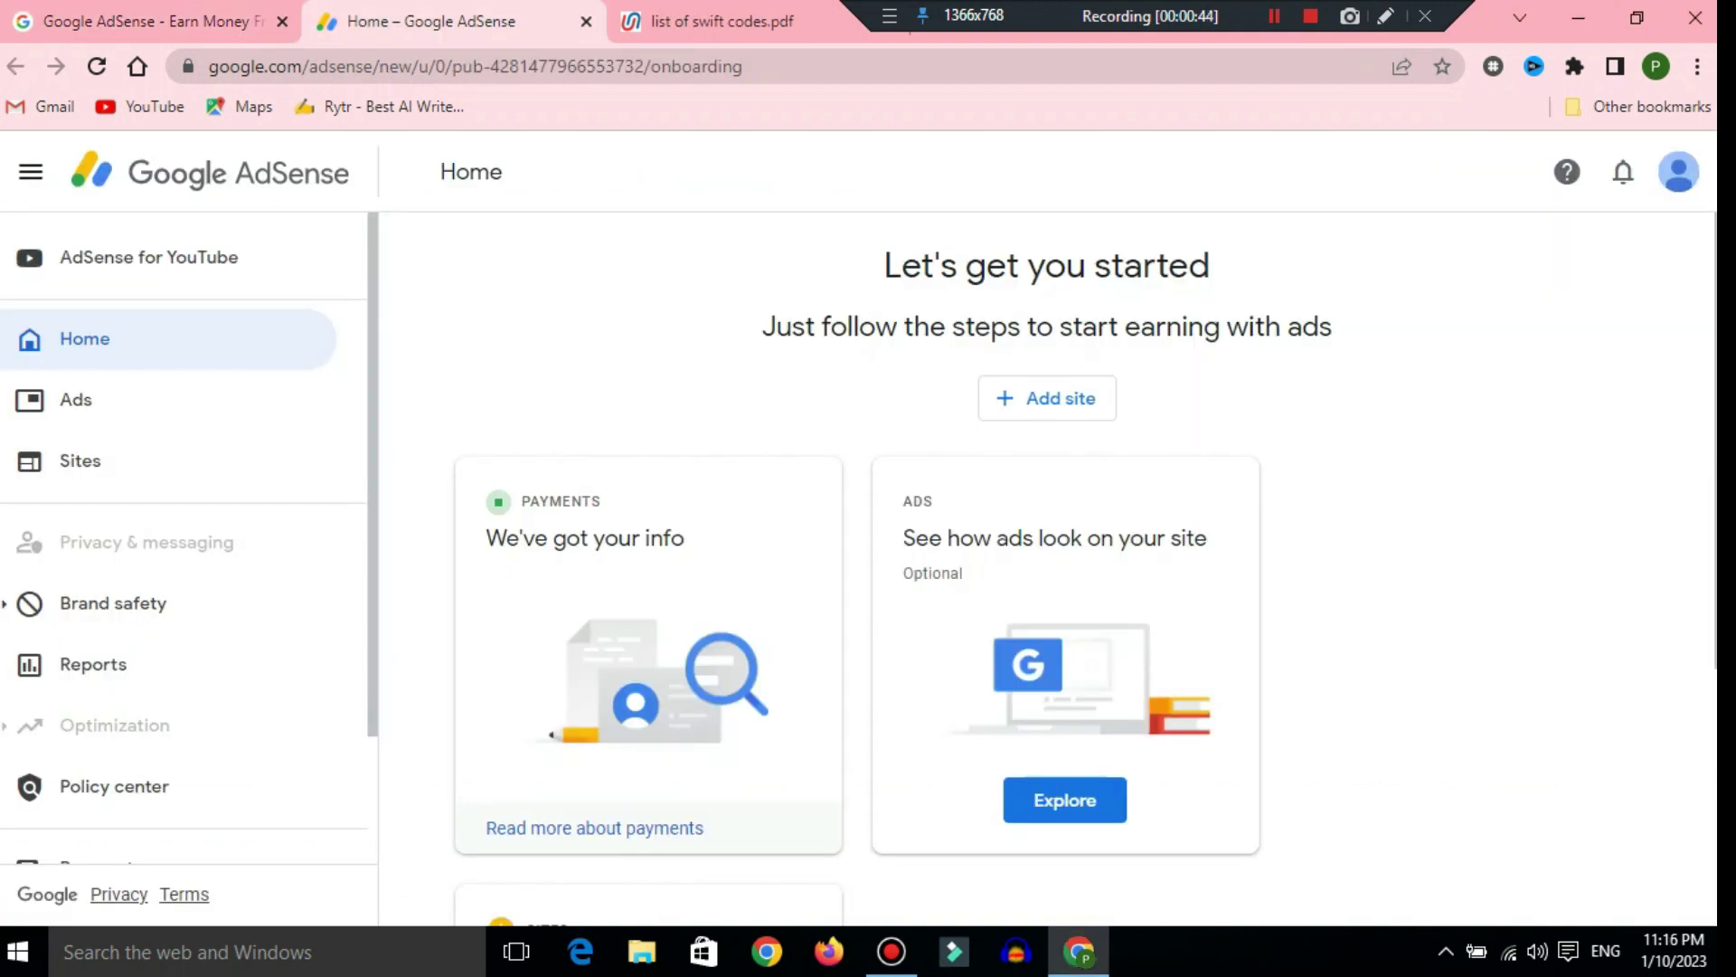
scroll(893, 578, "down", 5)
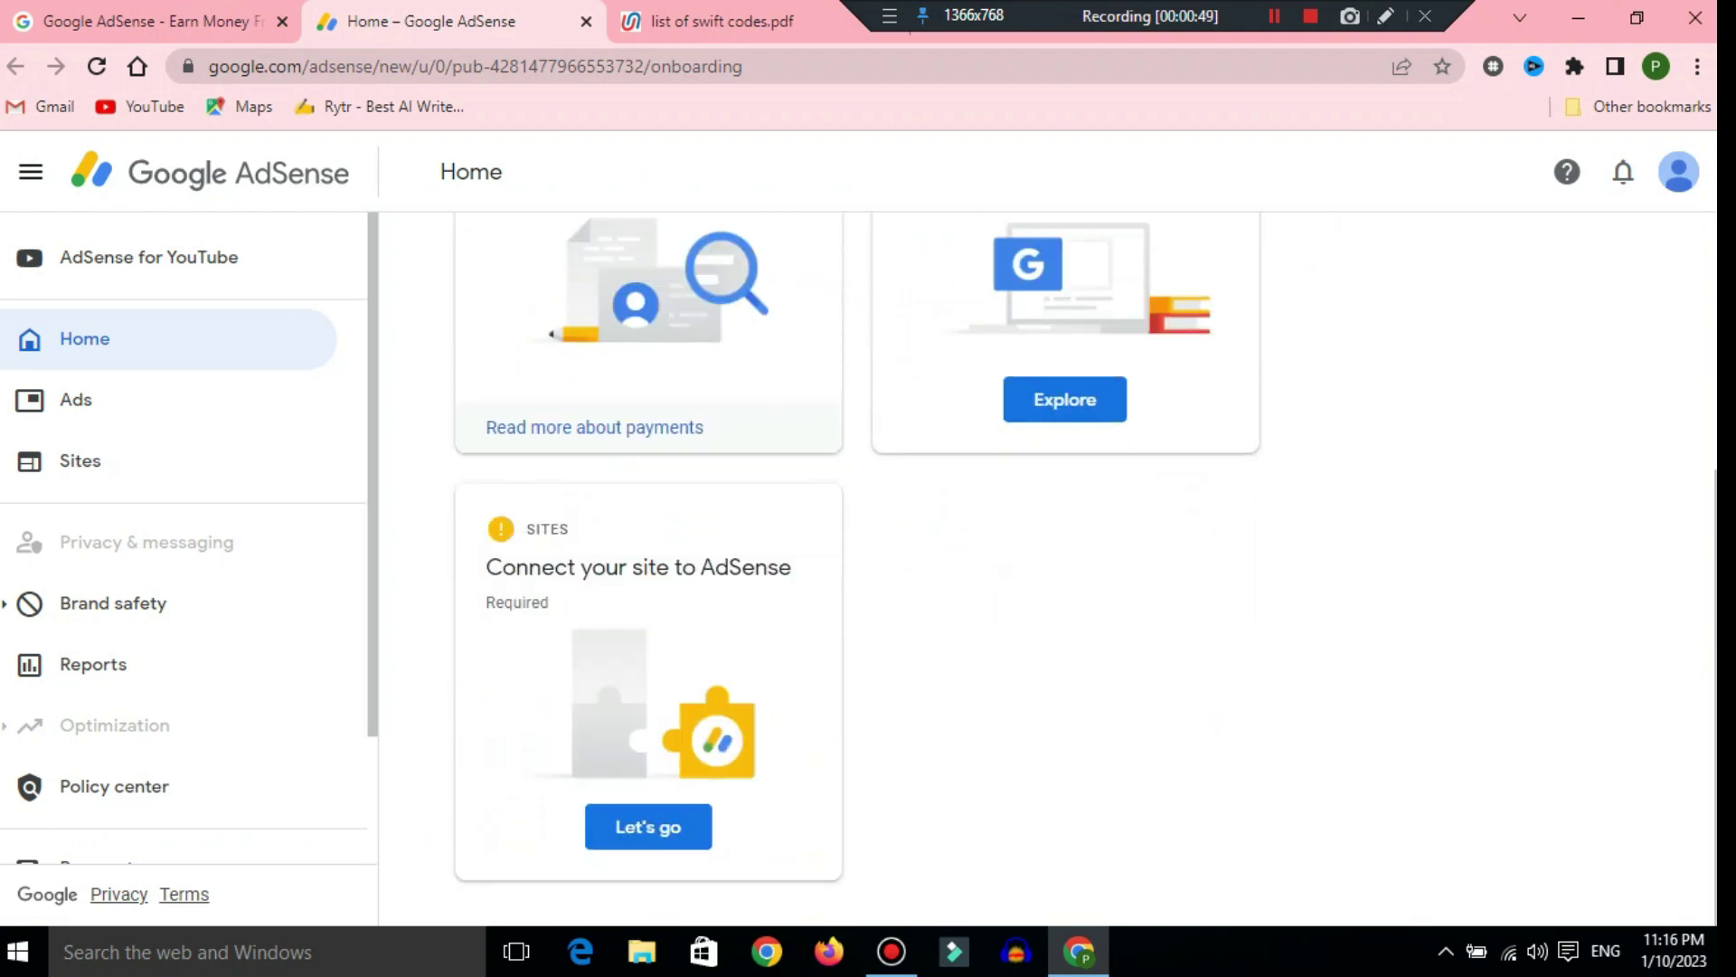
scroll(181, 542, "down", 1)
scroll(180, 543, "down", 2)
scroll(181, 542, "up", 2)
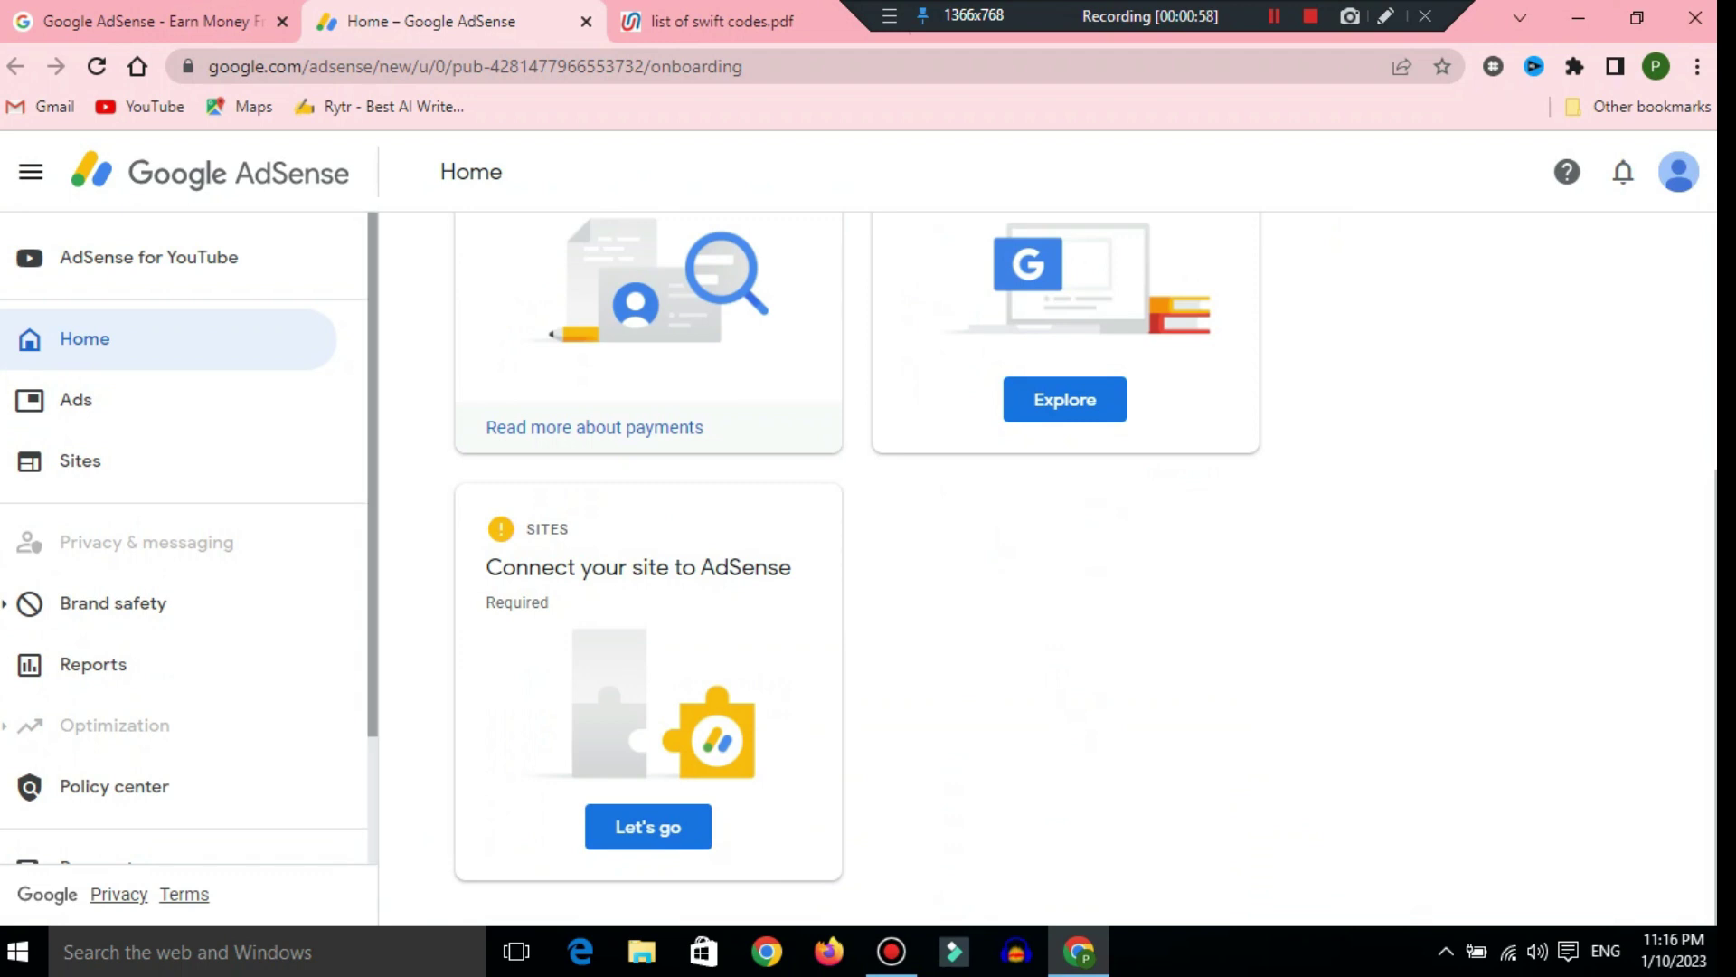
scroll(190, 538, "down", 1)
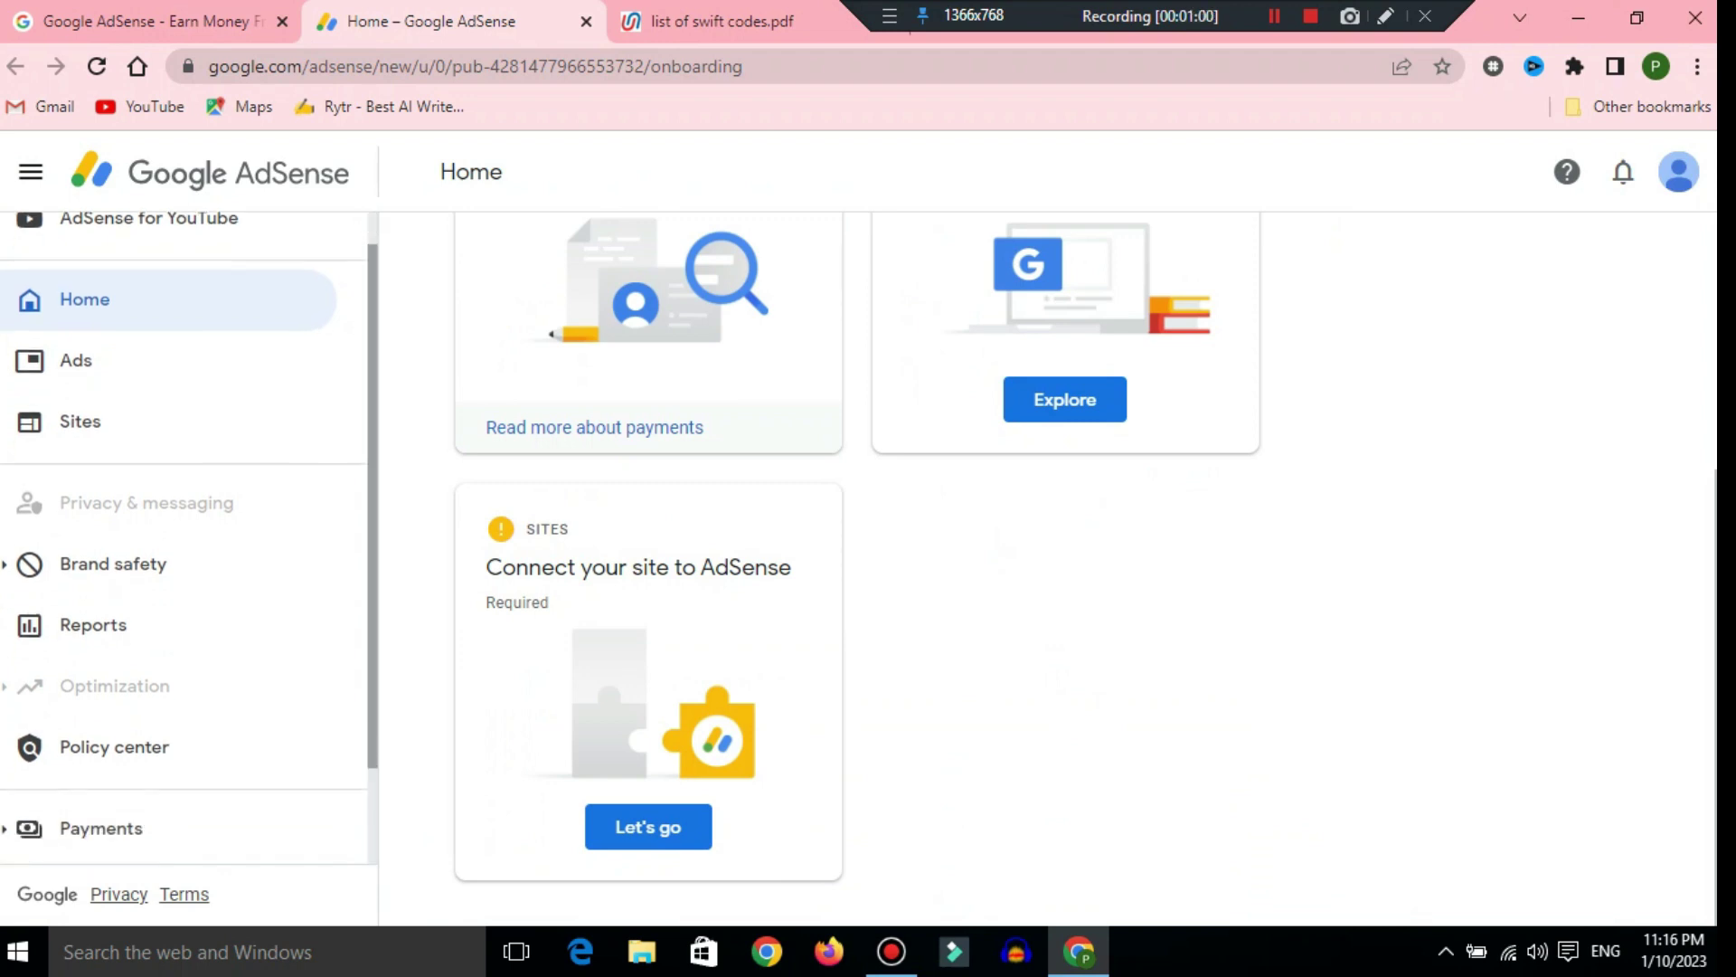
scroll(190, 538, "up", 1)
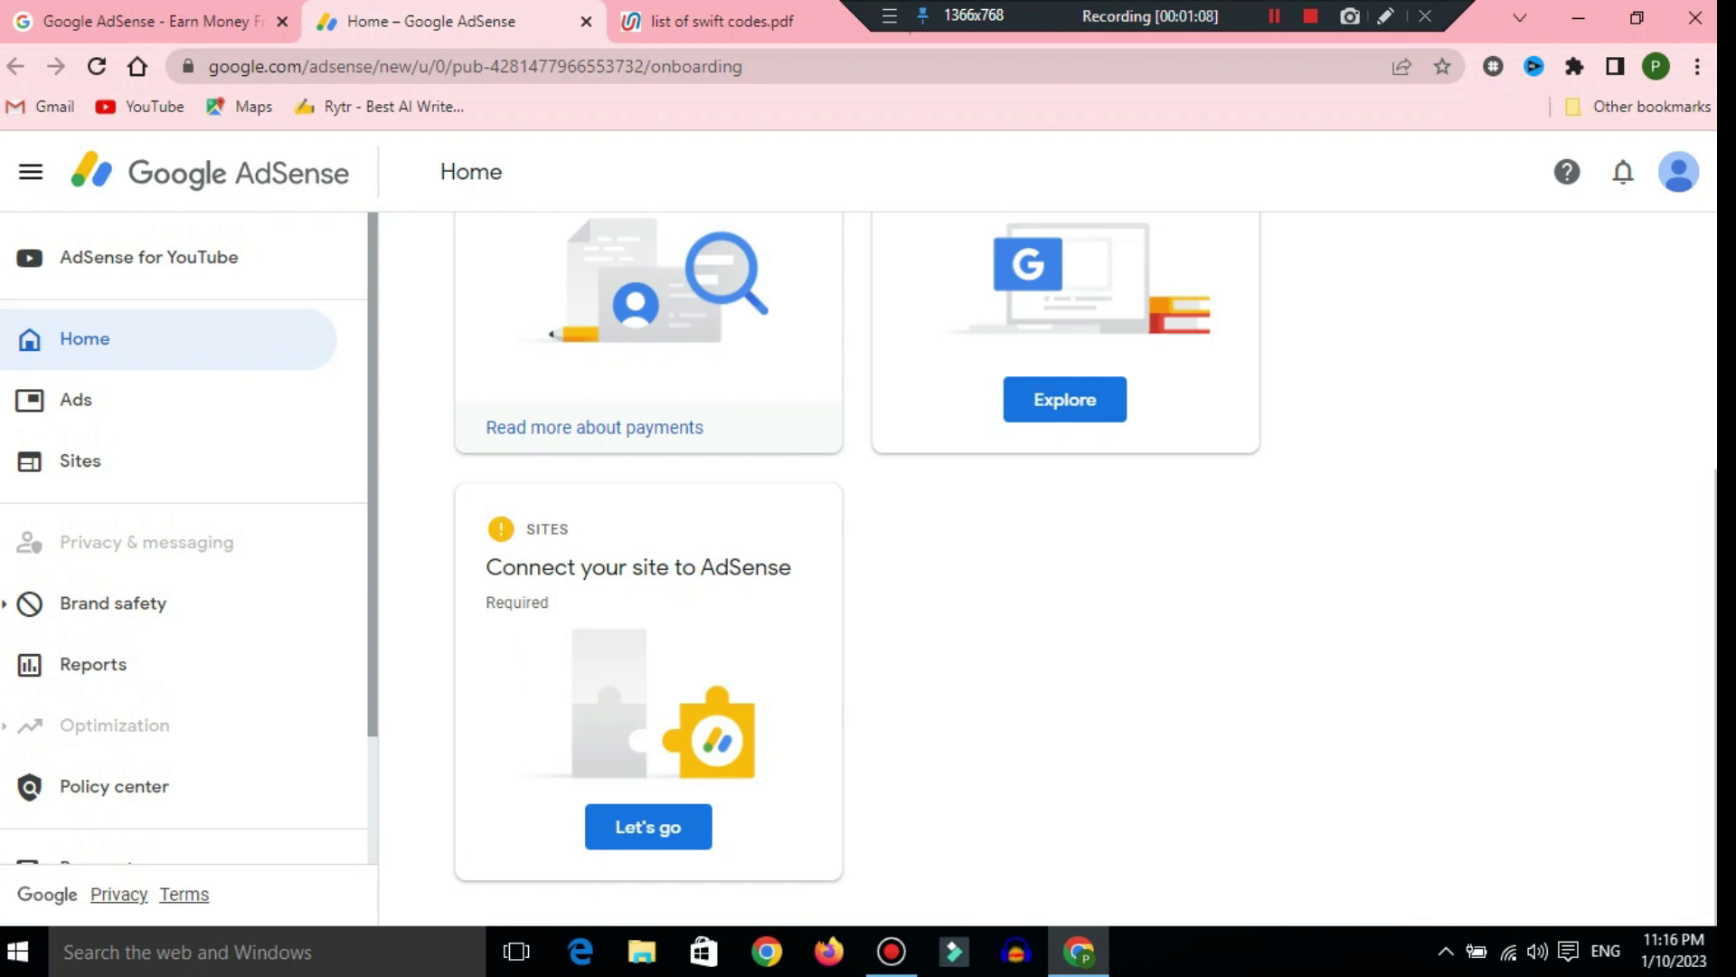
scroll(190, 538, "down", 2)
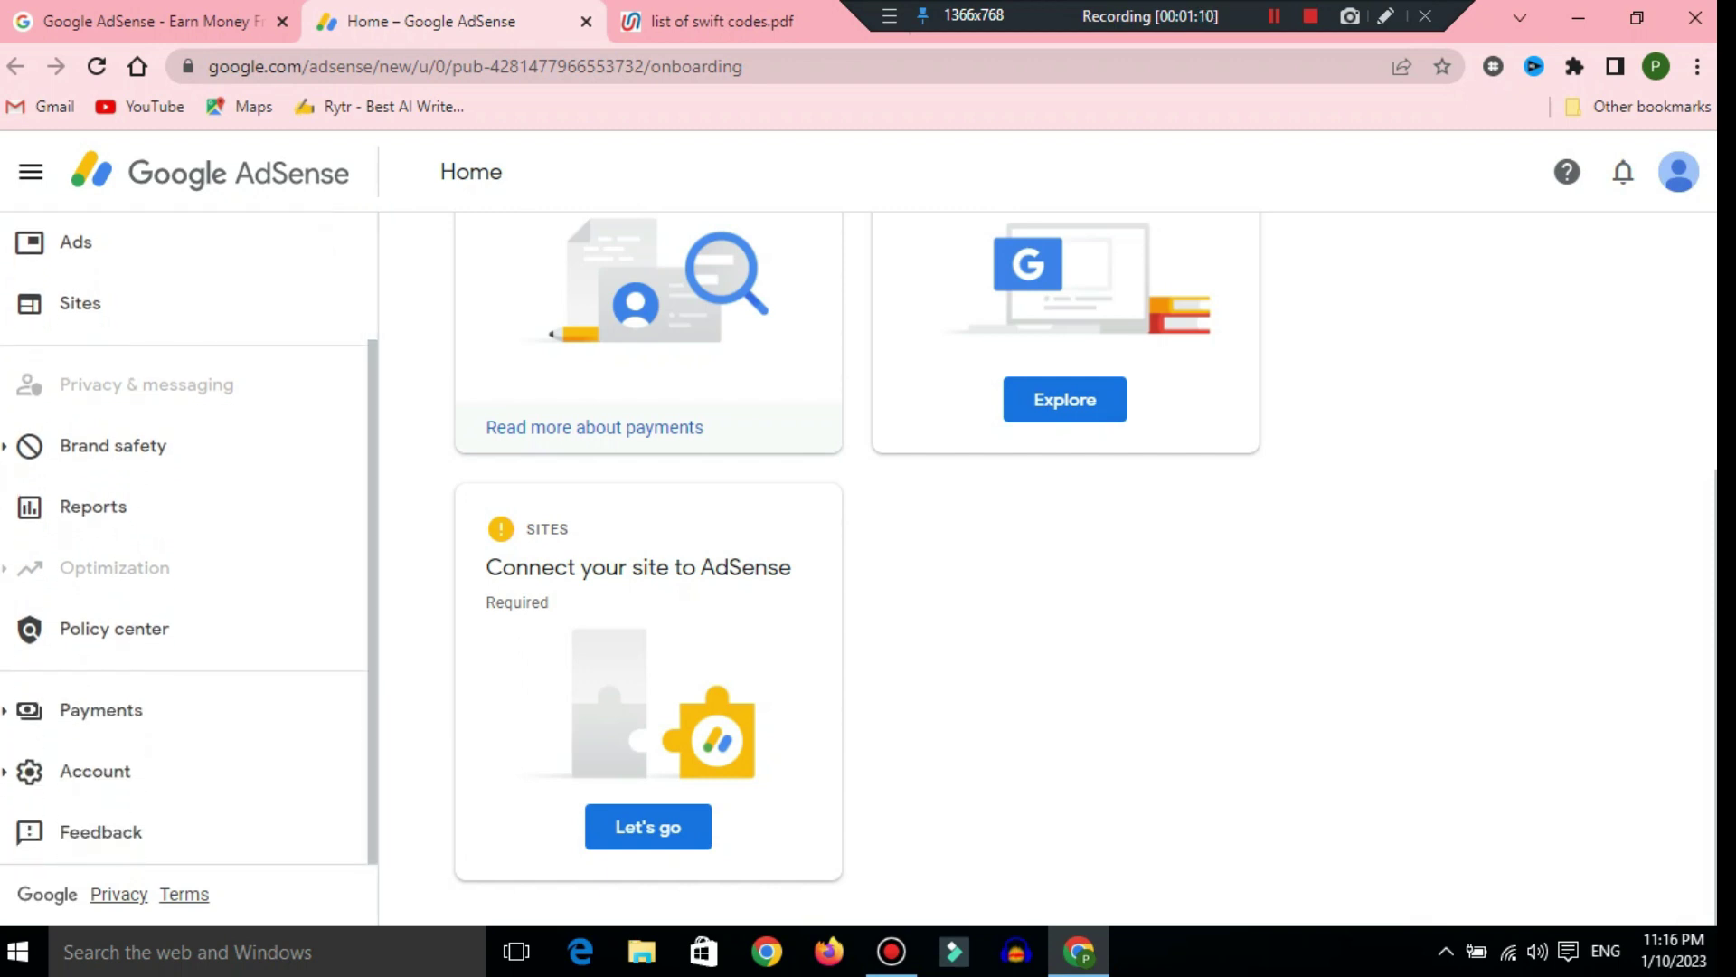
left_click(102, 710)
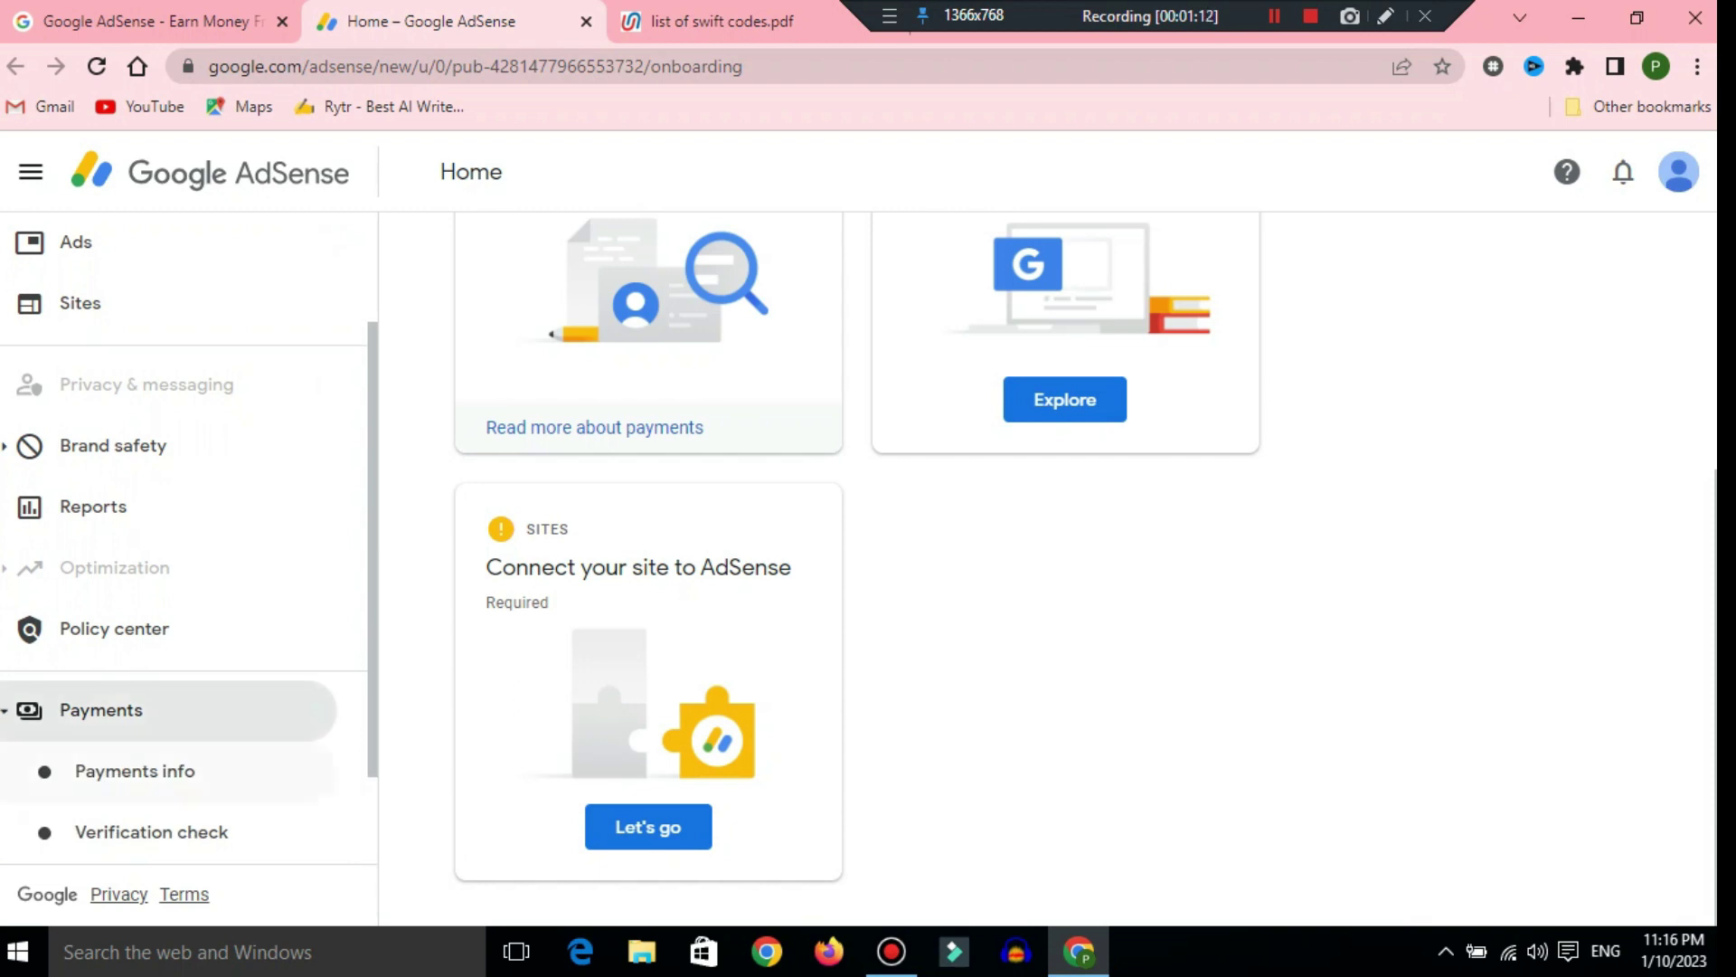
left_click(135, 771)
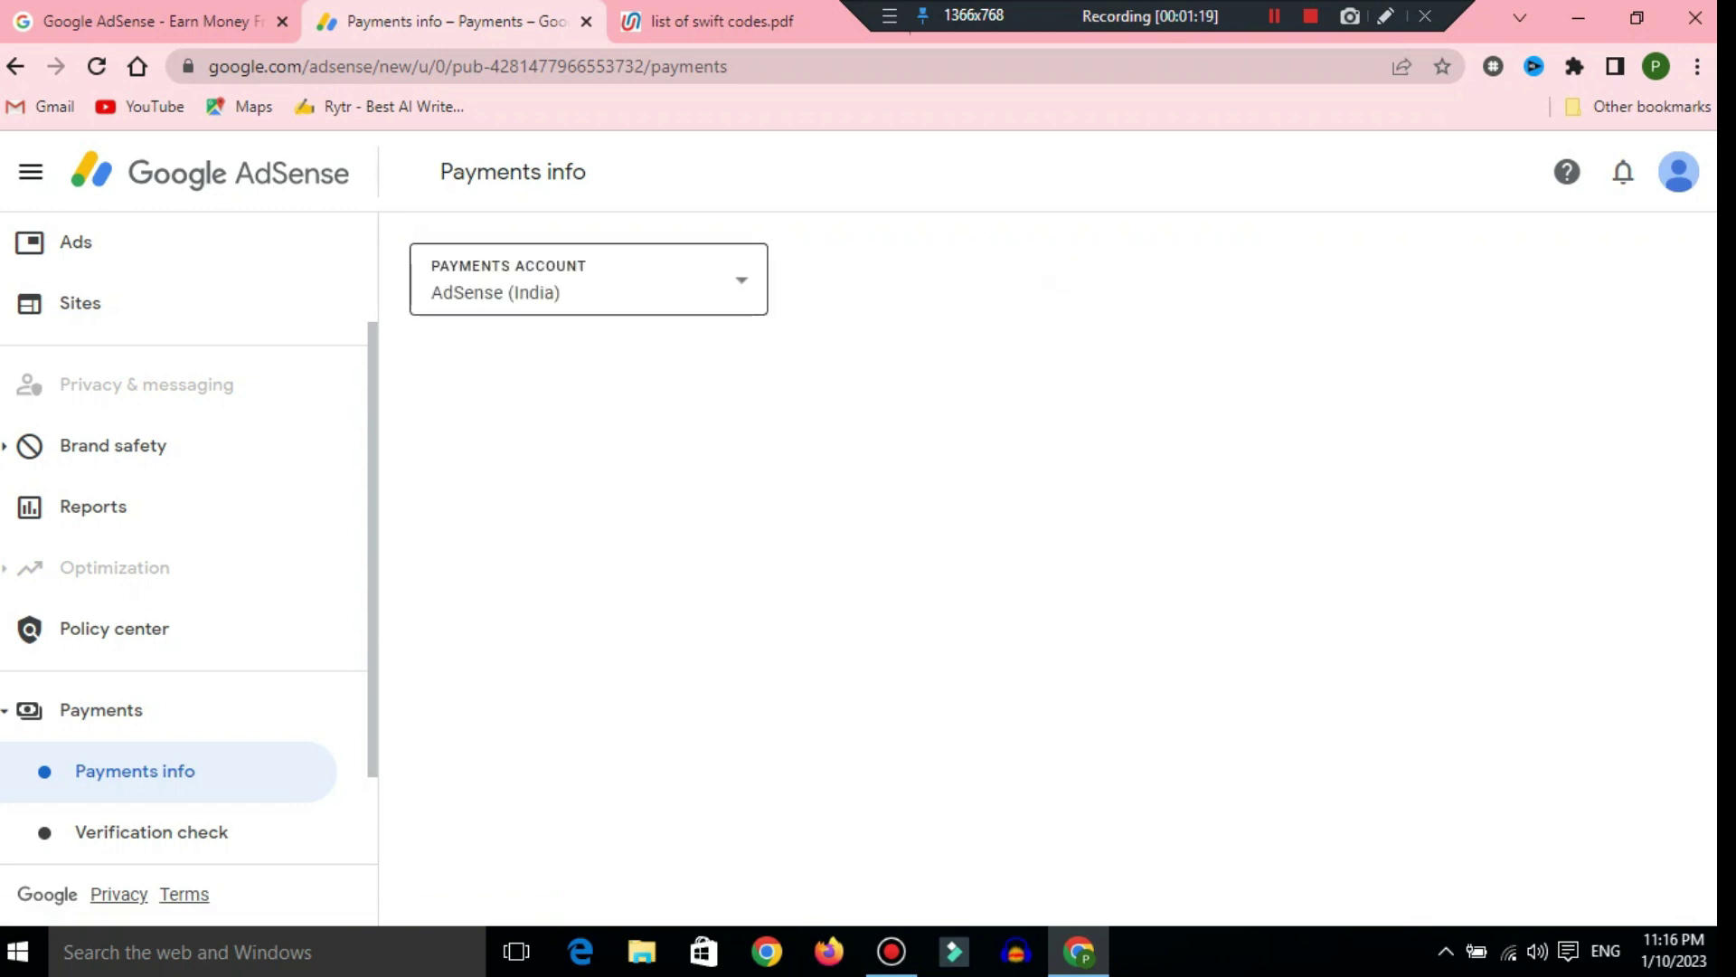
Step: Set the payments account to YouTube (India) and open the form for adding a payment method
left_click(588, 279)
left_click(500, 479)
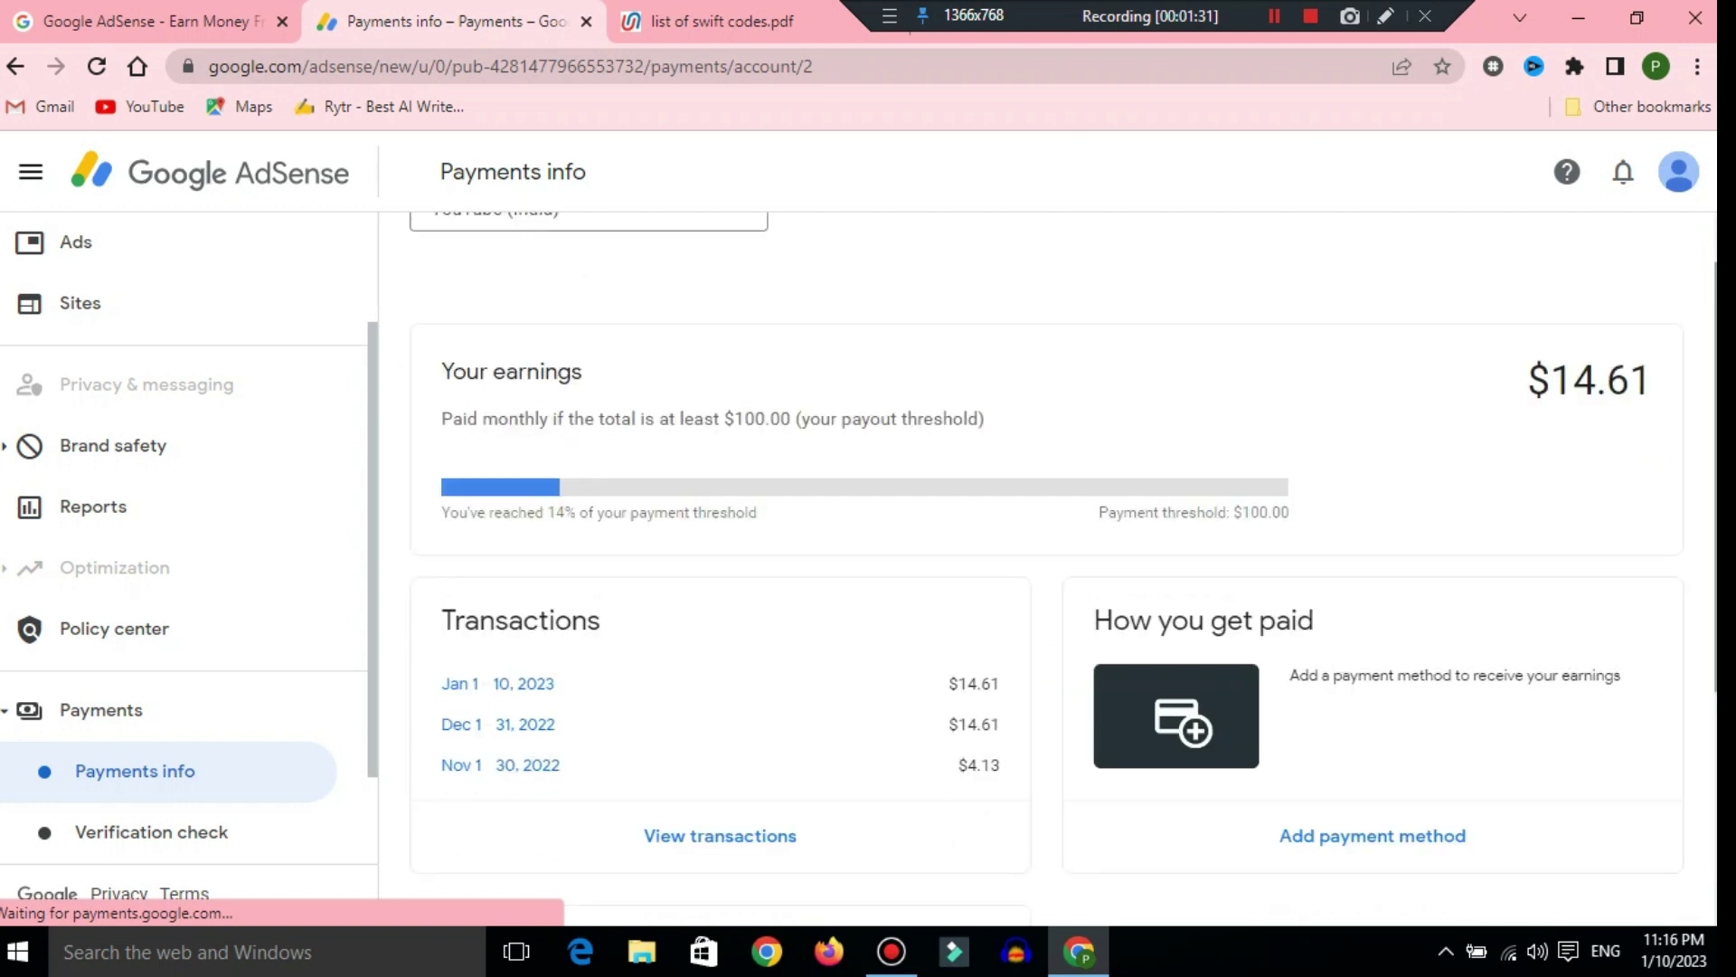
scroll(1063, 570, "down", 2)
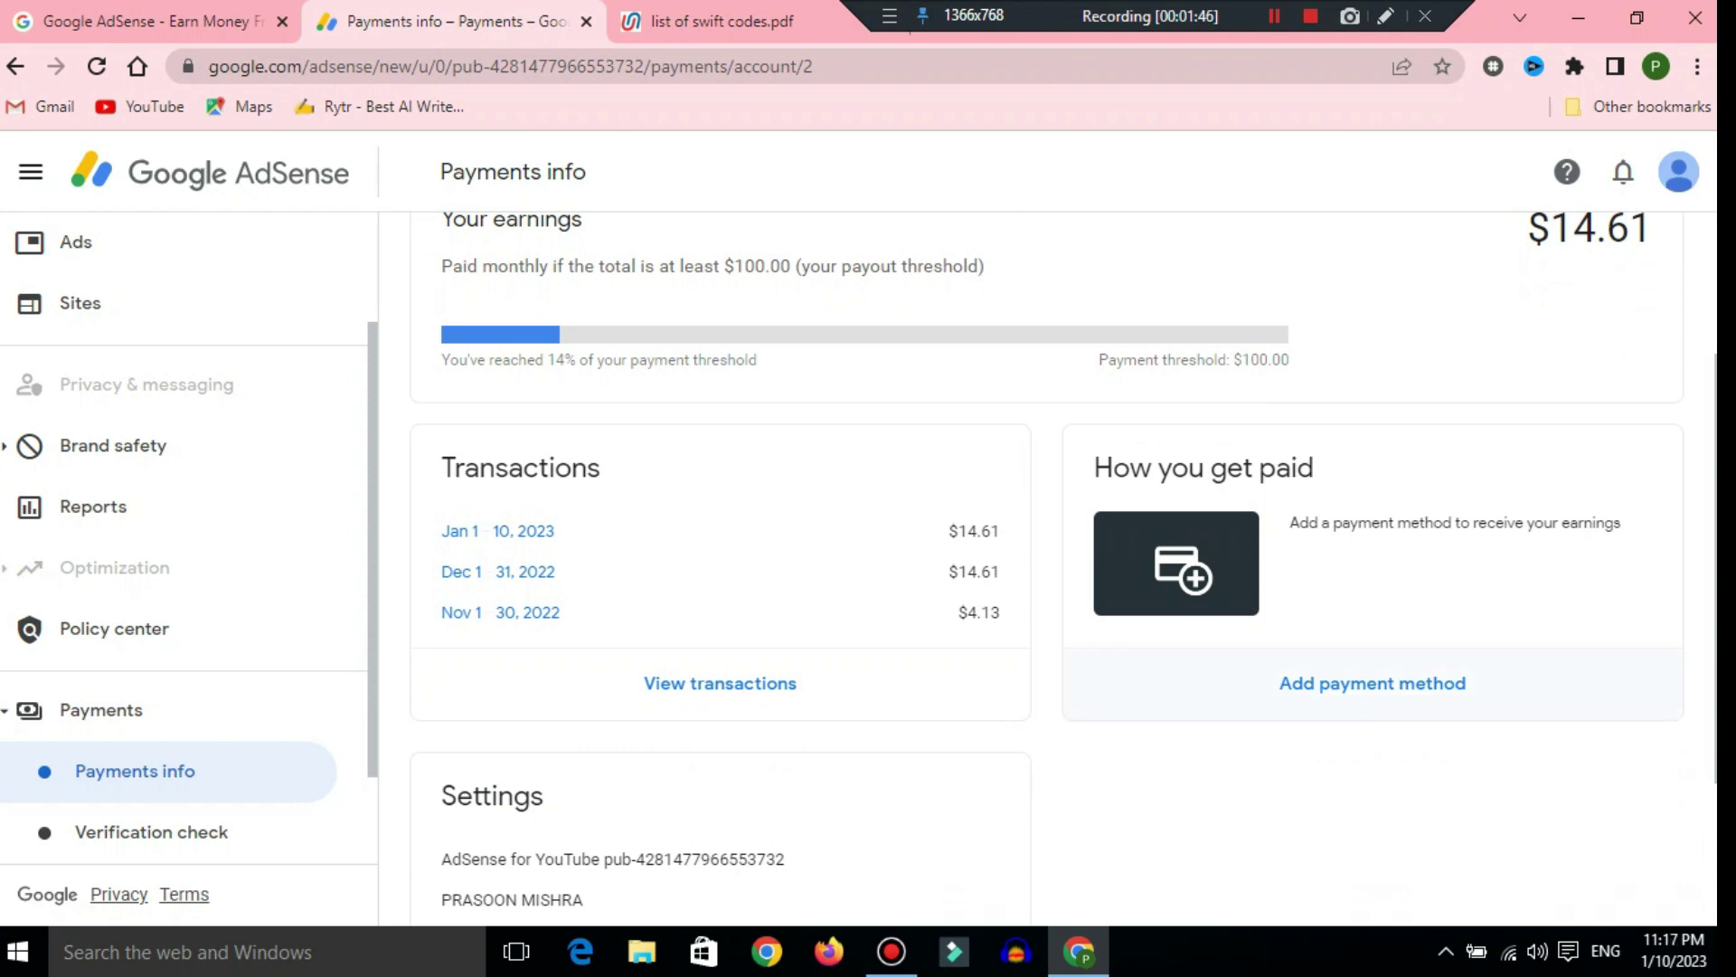
left_click(1372, 682)
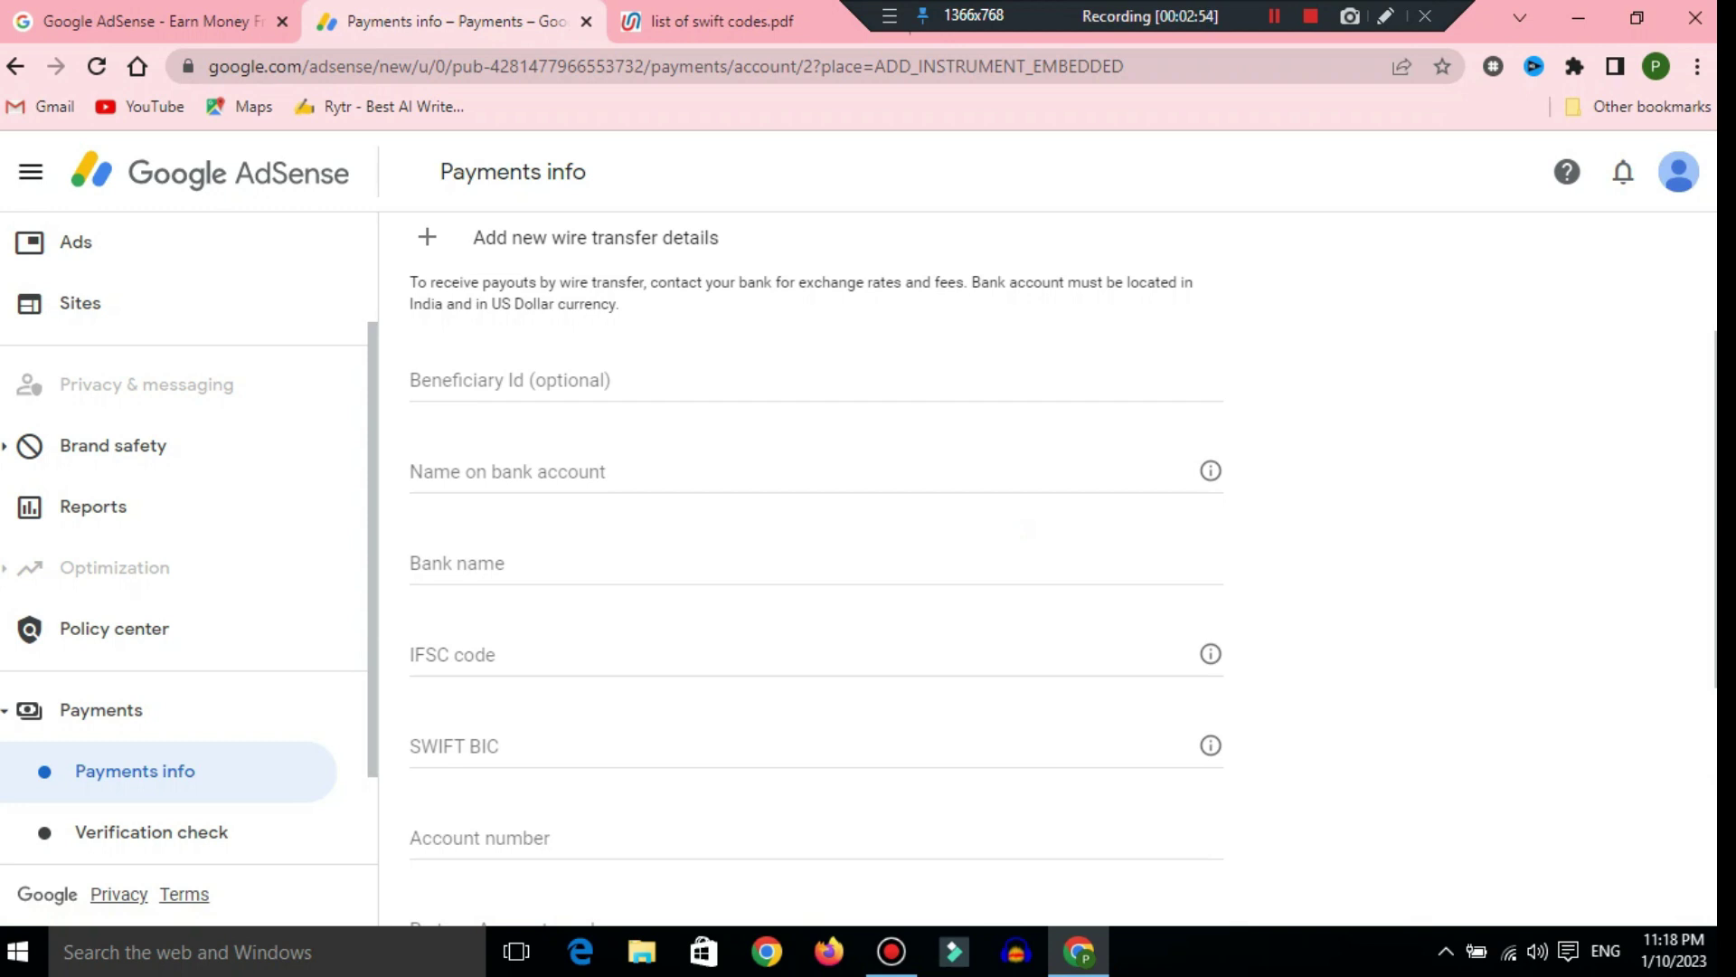
Step: Go through the wire transfer fields from the name on the bank account to the SWIFT BIC without filling them in
scroll(814, 543, "down", 1)
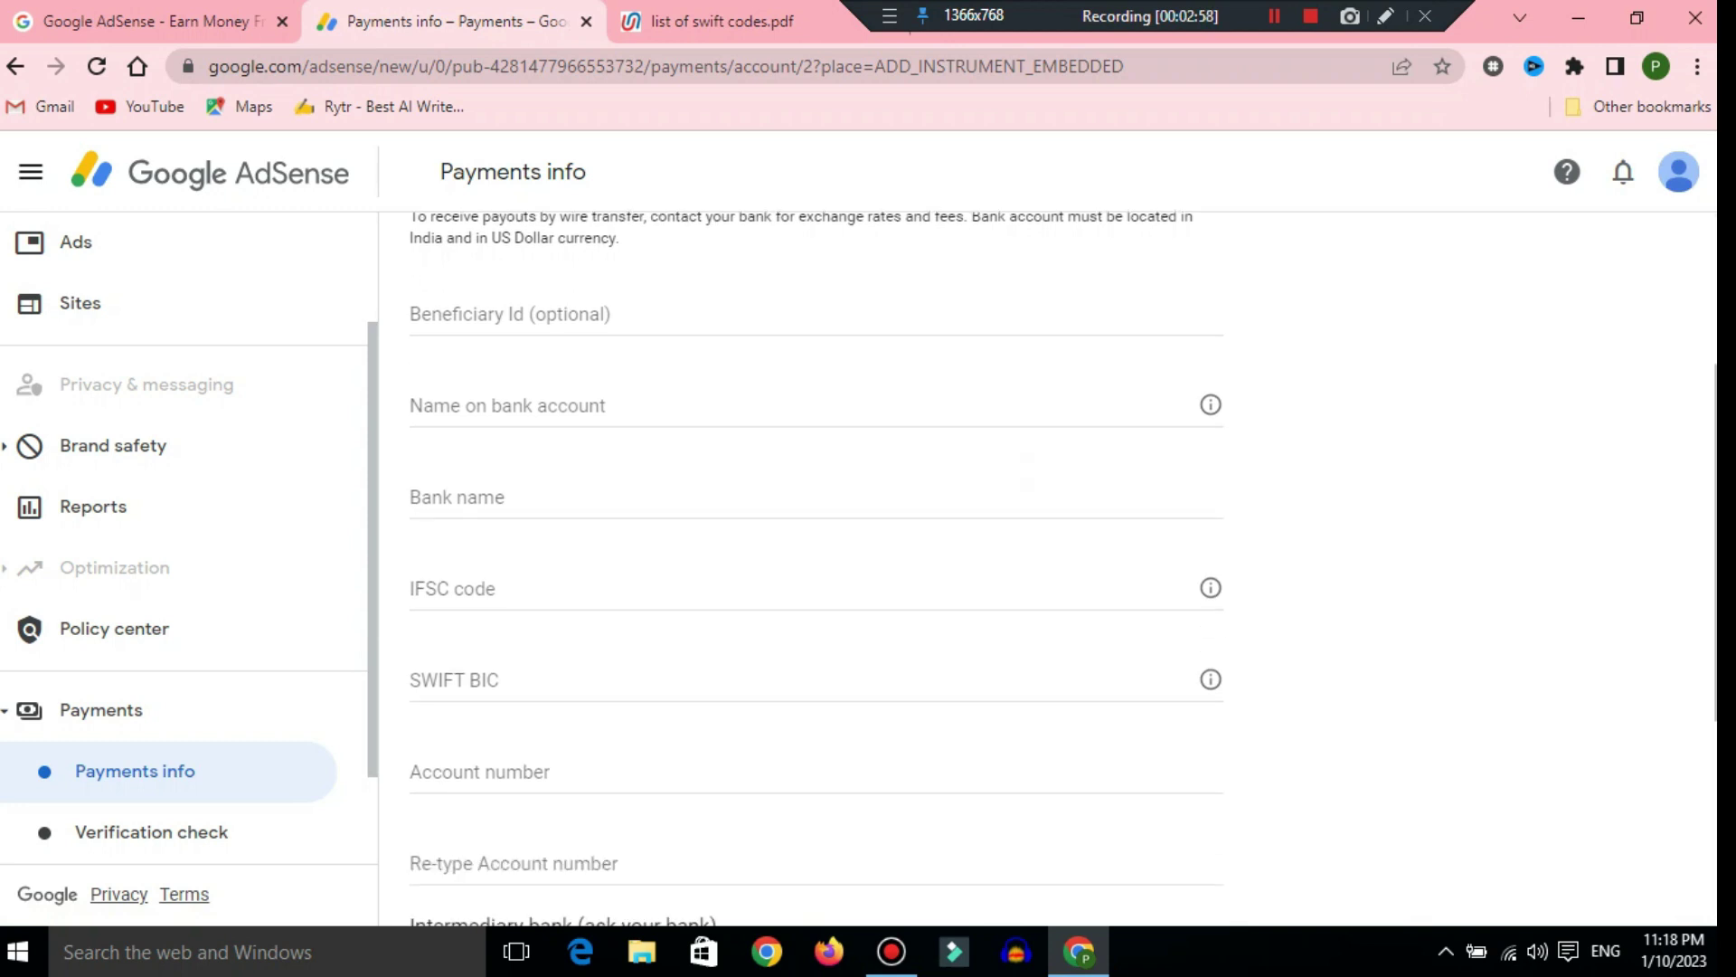
left_click(1029, 462)
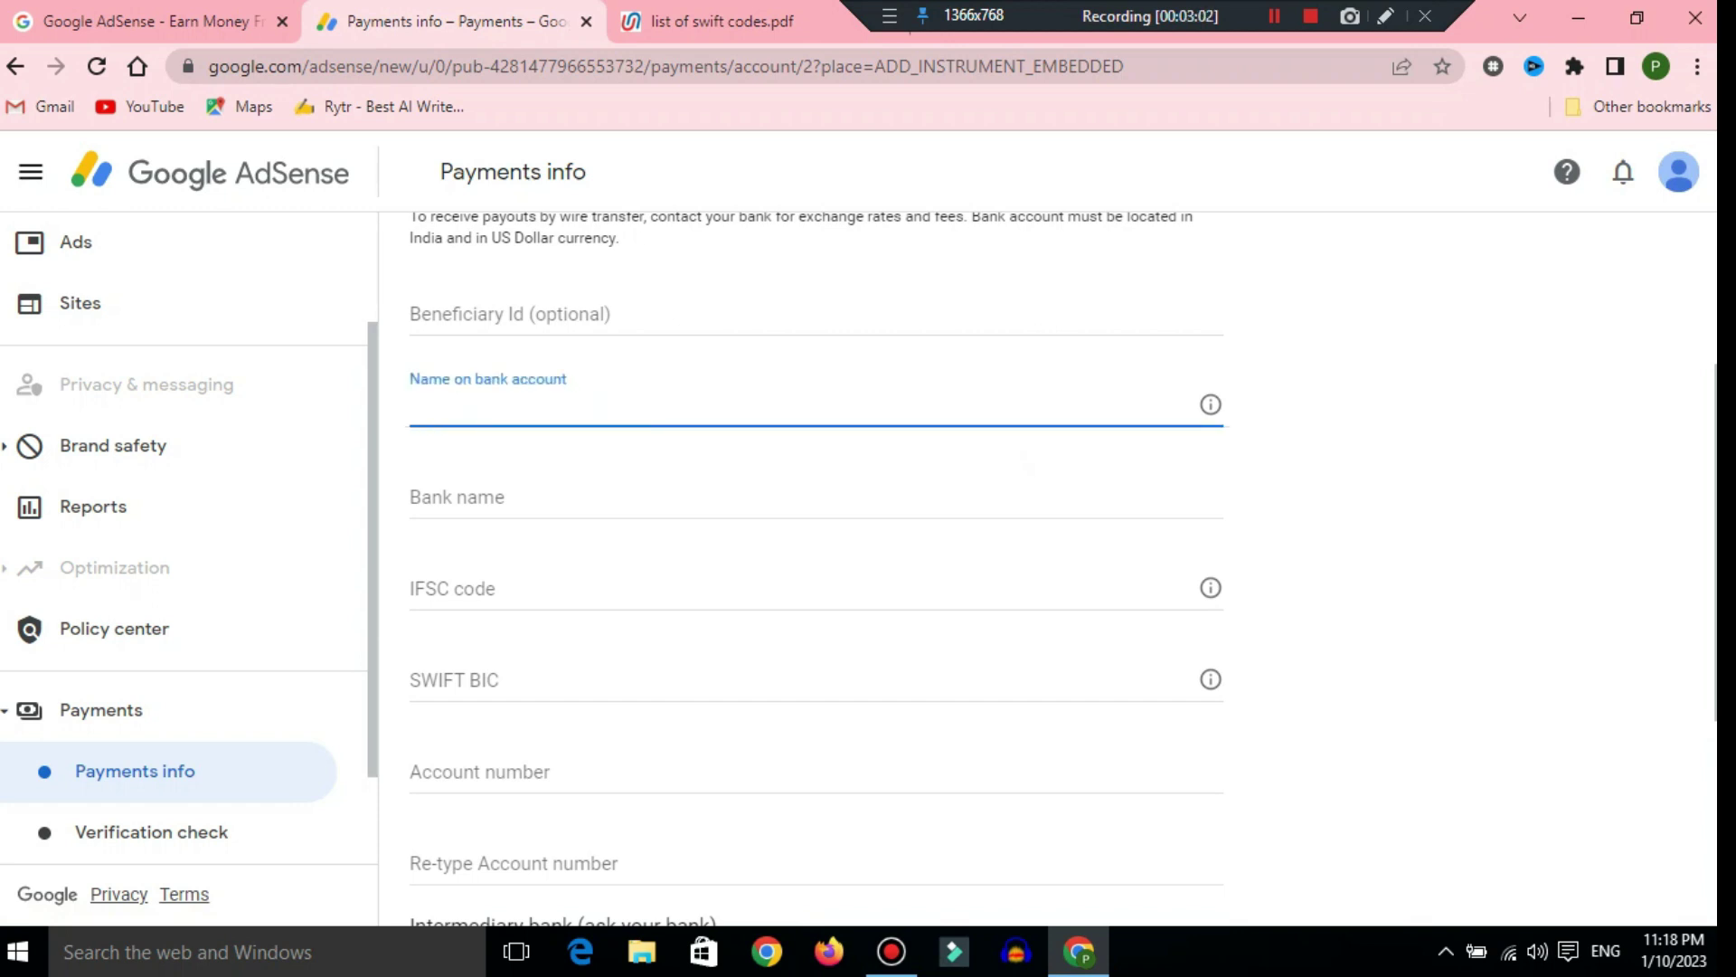
key("Tab")
key("Tab")
key("Tab")
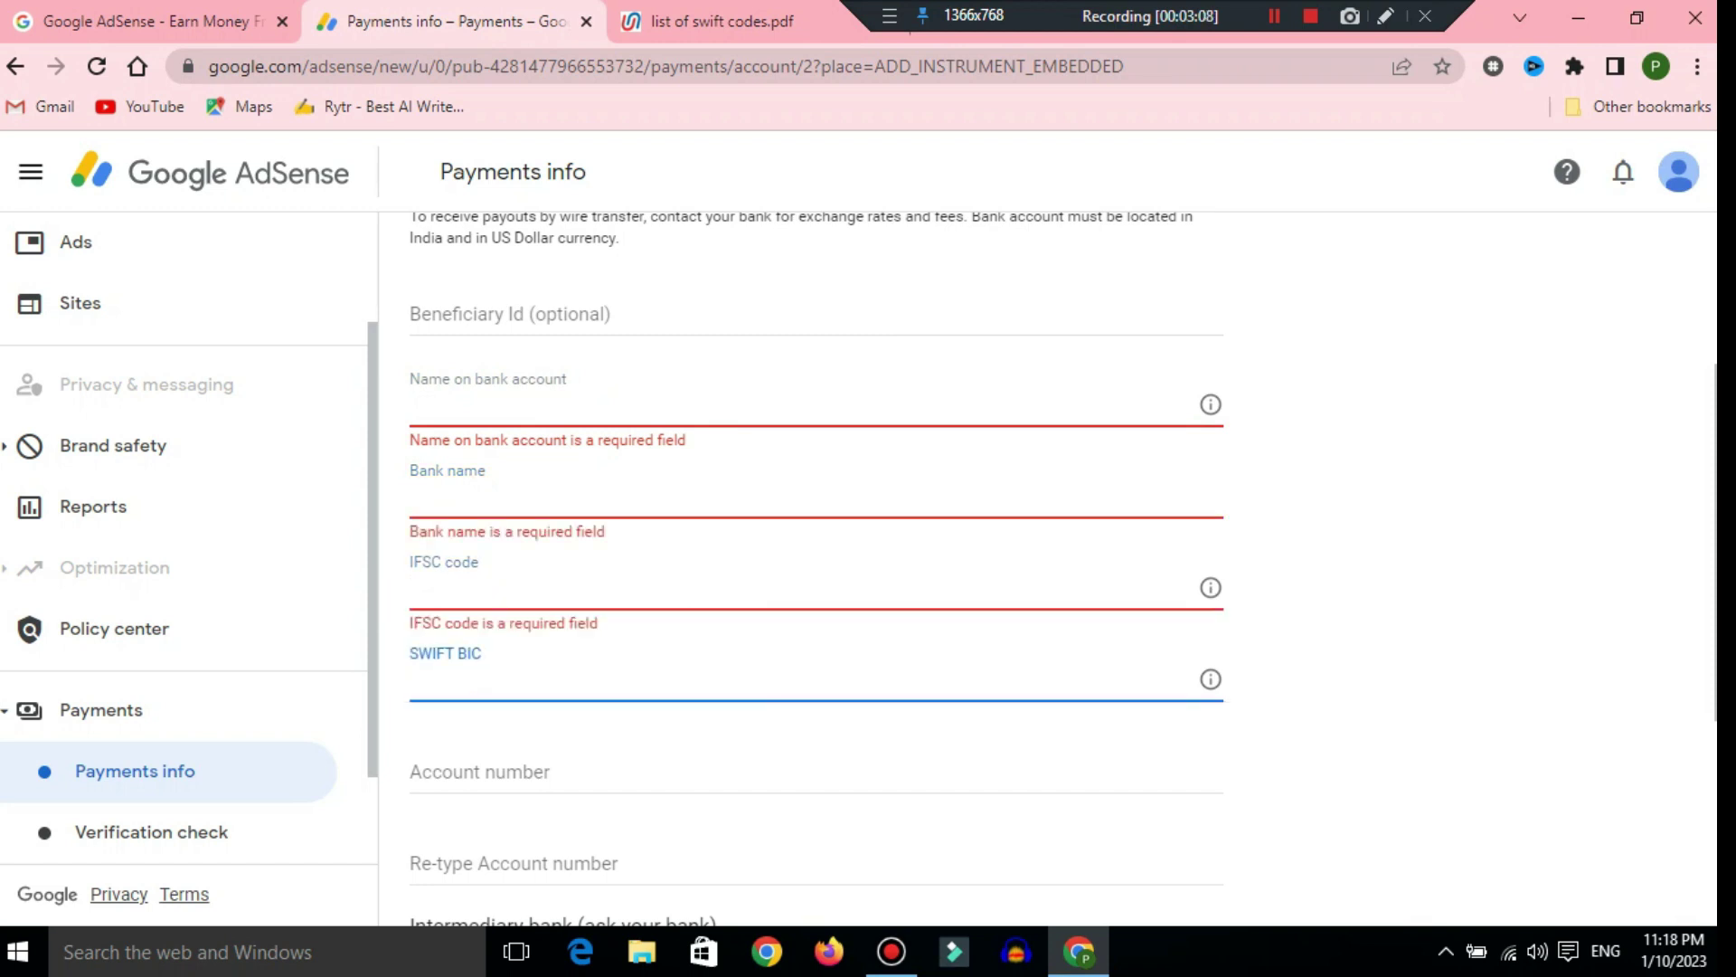
Step: Consult the Union Bank of India list of SWIFT codes and return to the wire transfer form
left_click_drag(608, 532, 624, 145)
left_click(705, 21)
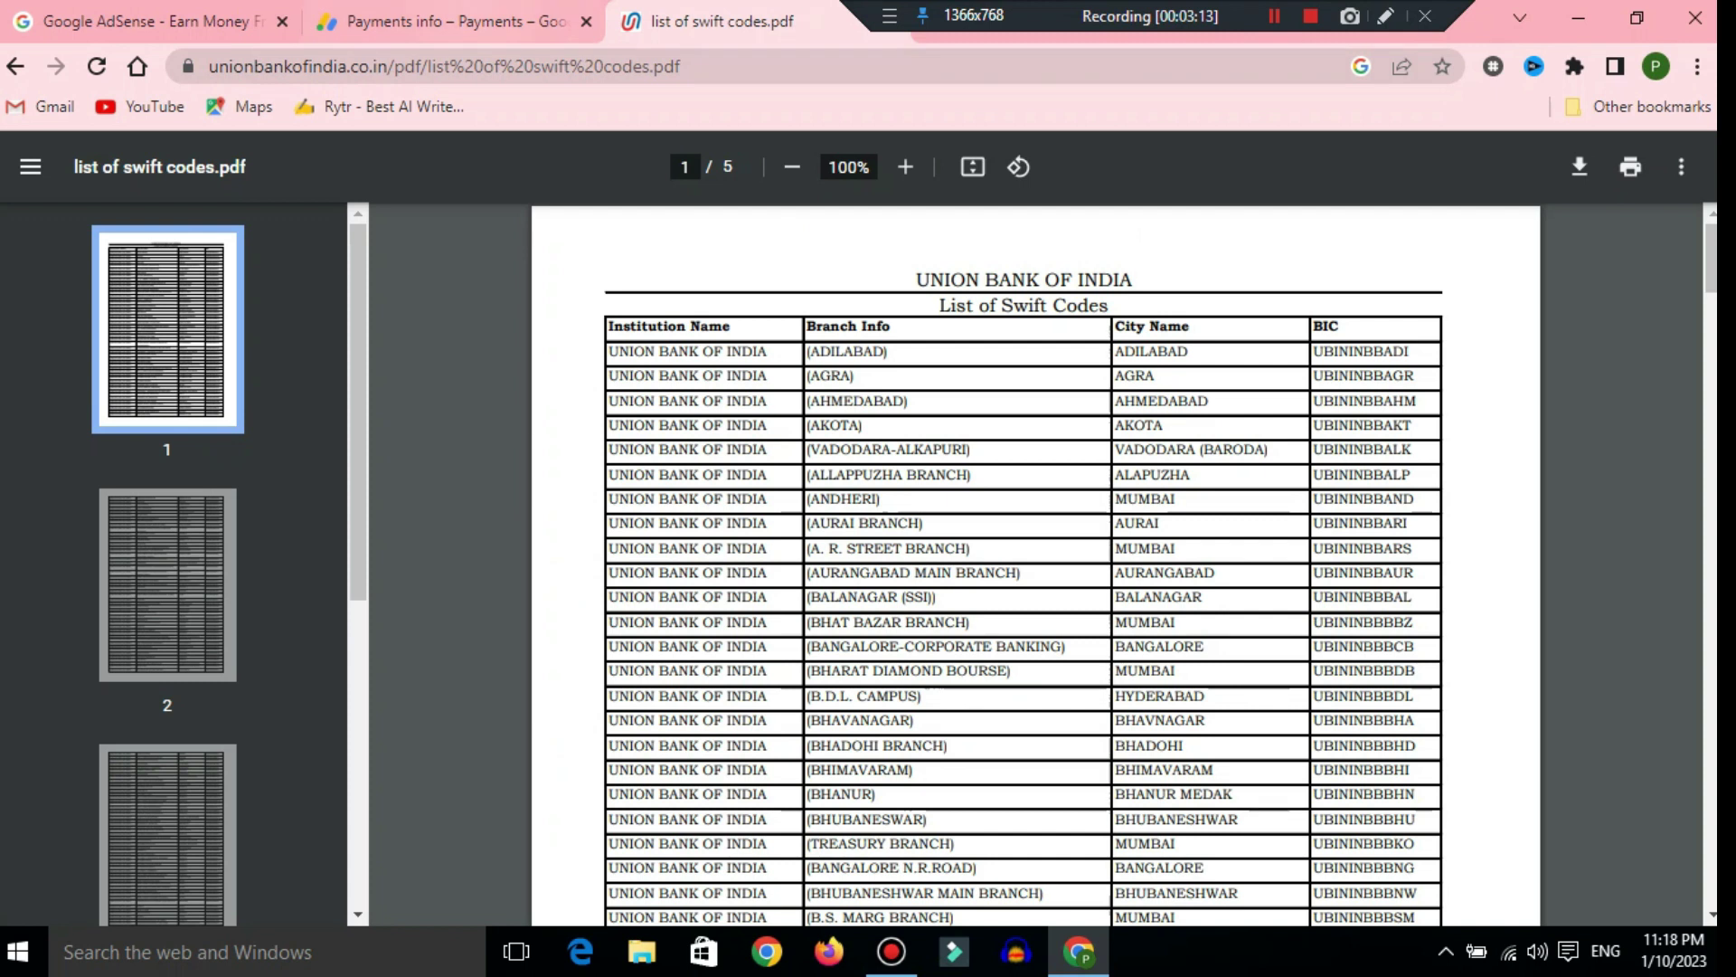
left_click(462, 21)
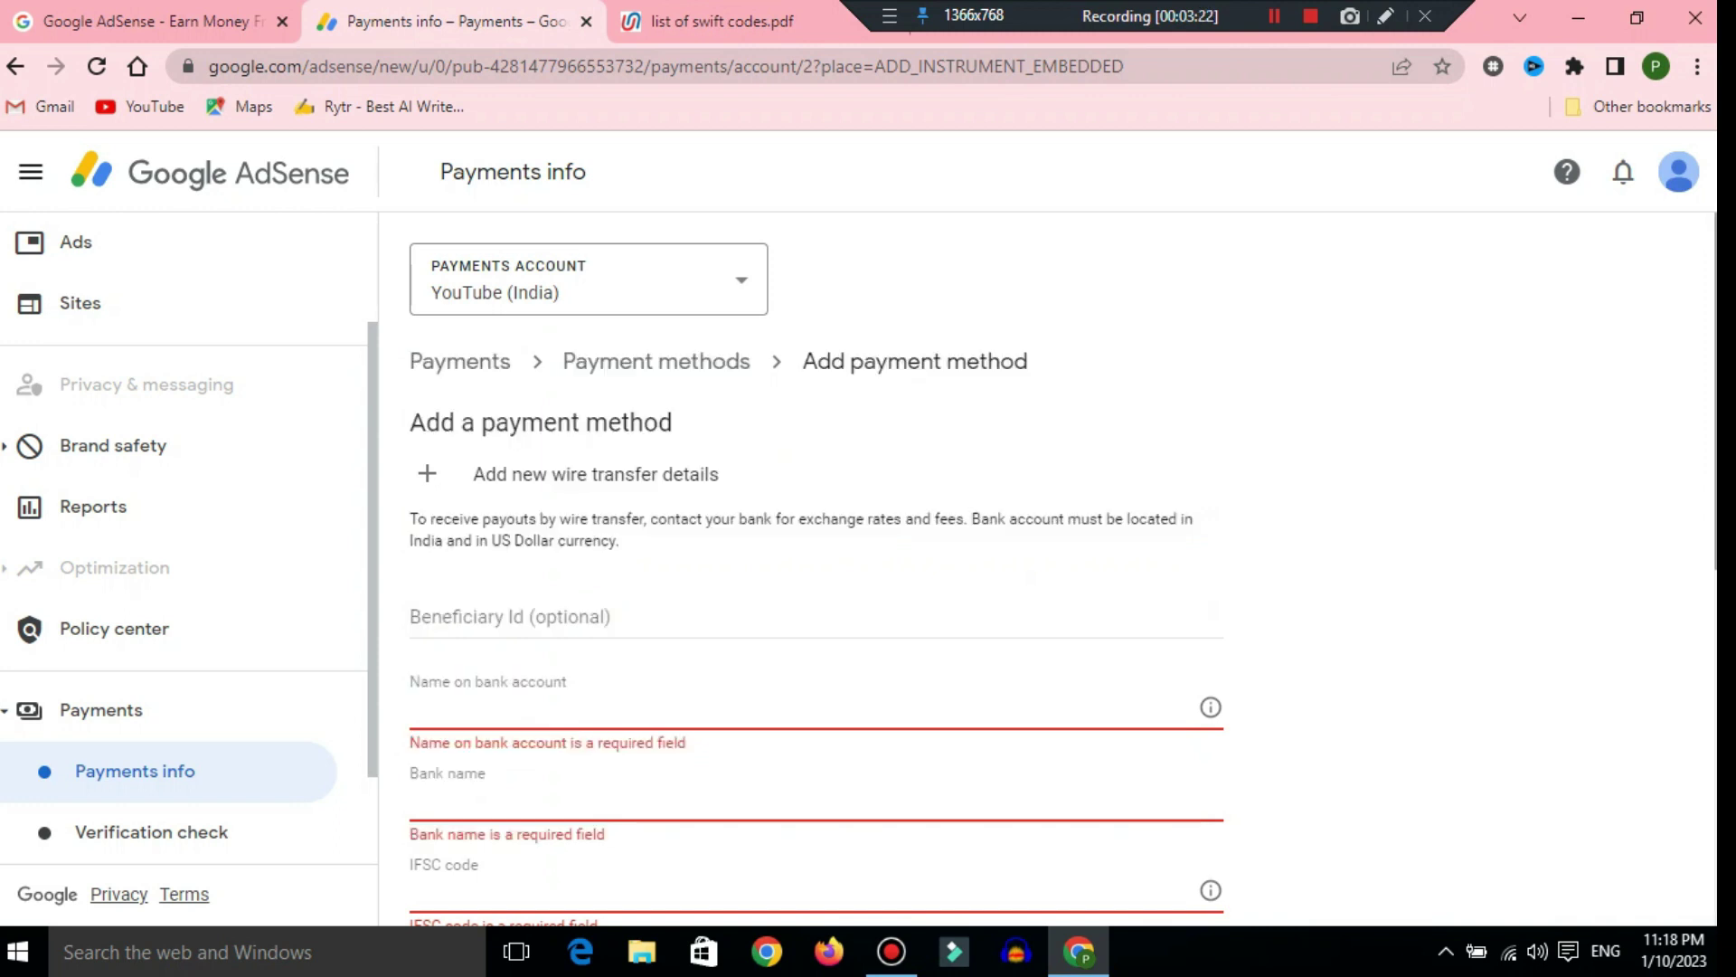
Step: Review which bank details the wire transfer form requires, from the beneficiary ID down to the intermediary bank section
scroll(816, 575, "down", 1)
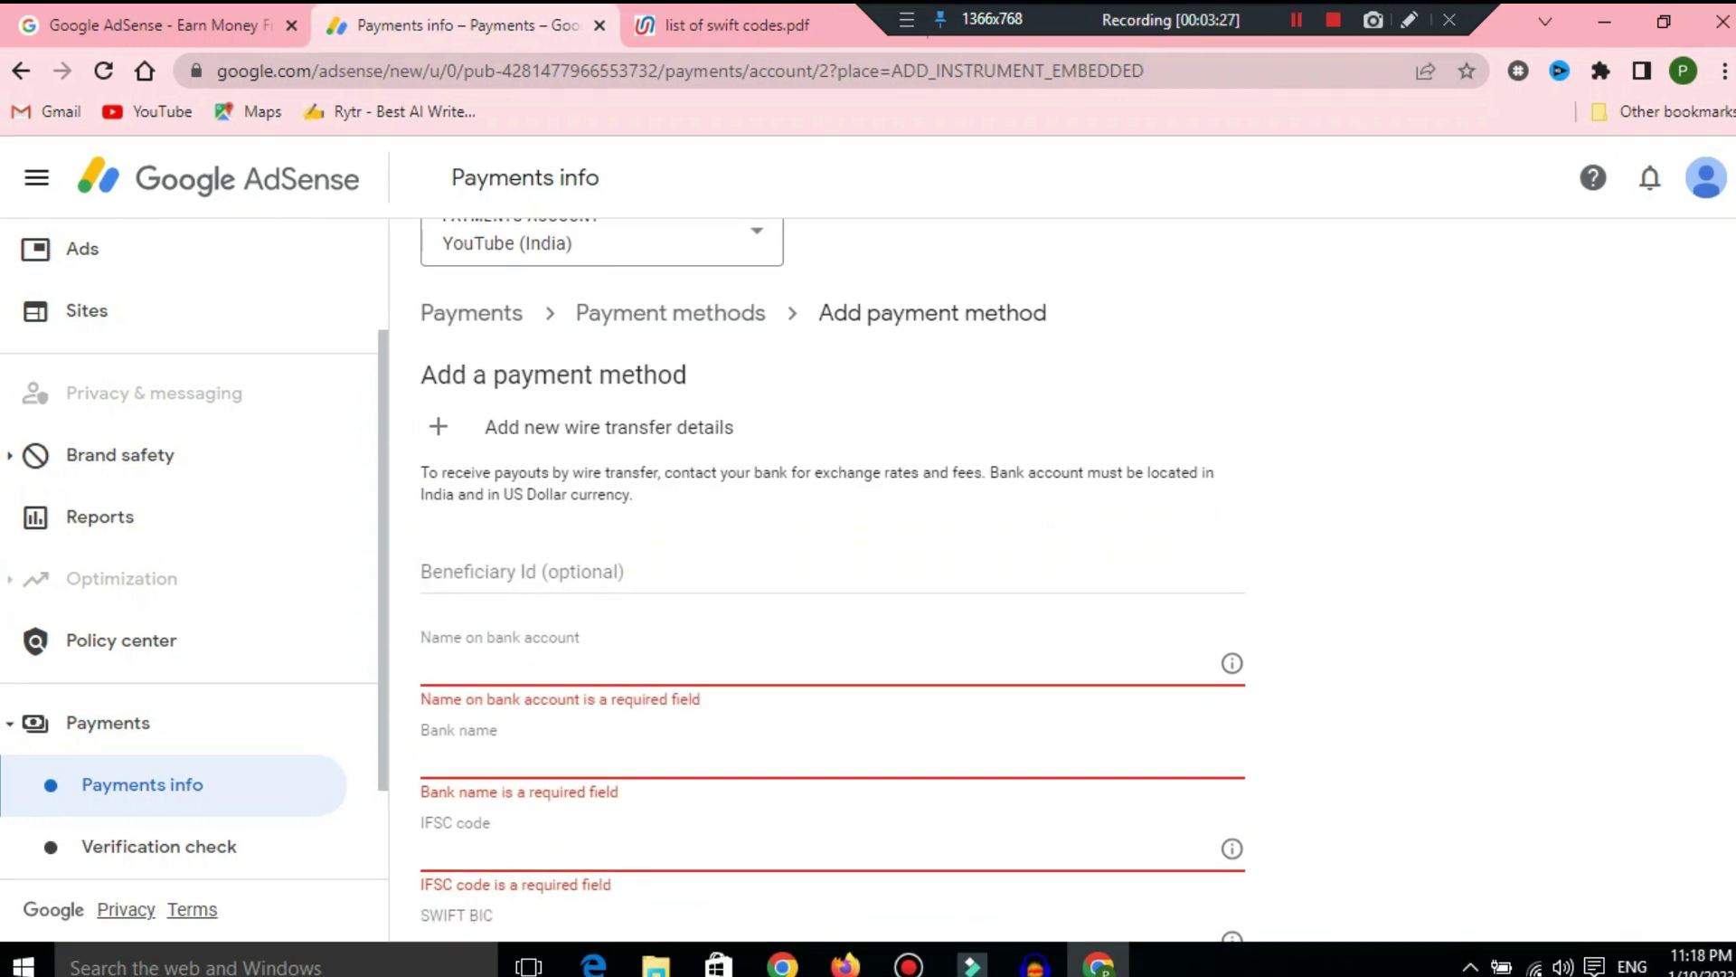
scroll(833, 579, "up", 1)
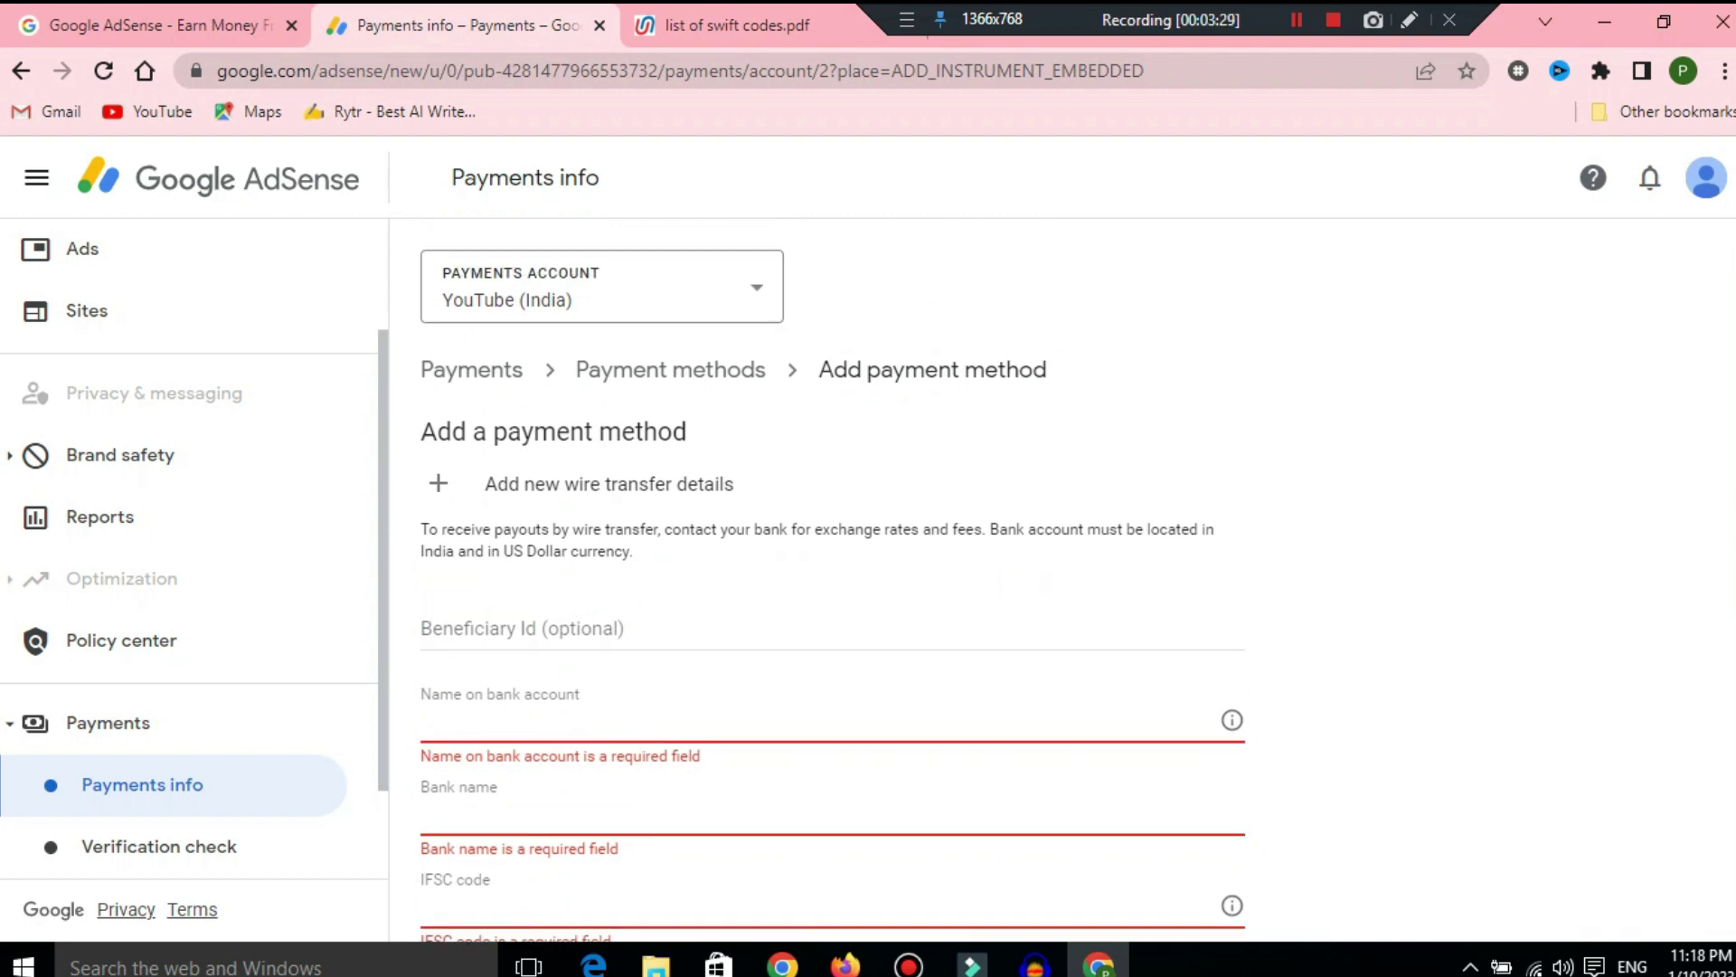
scroll(833, 578, "down", 2)
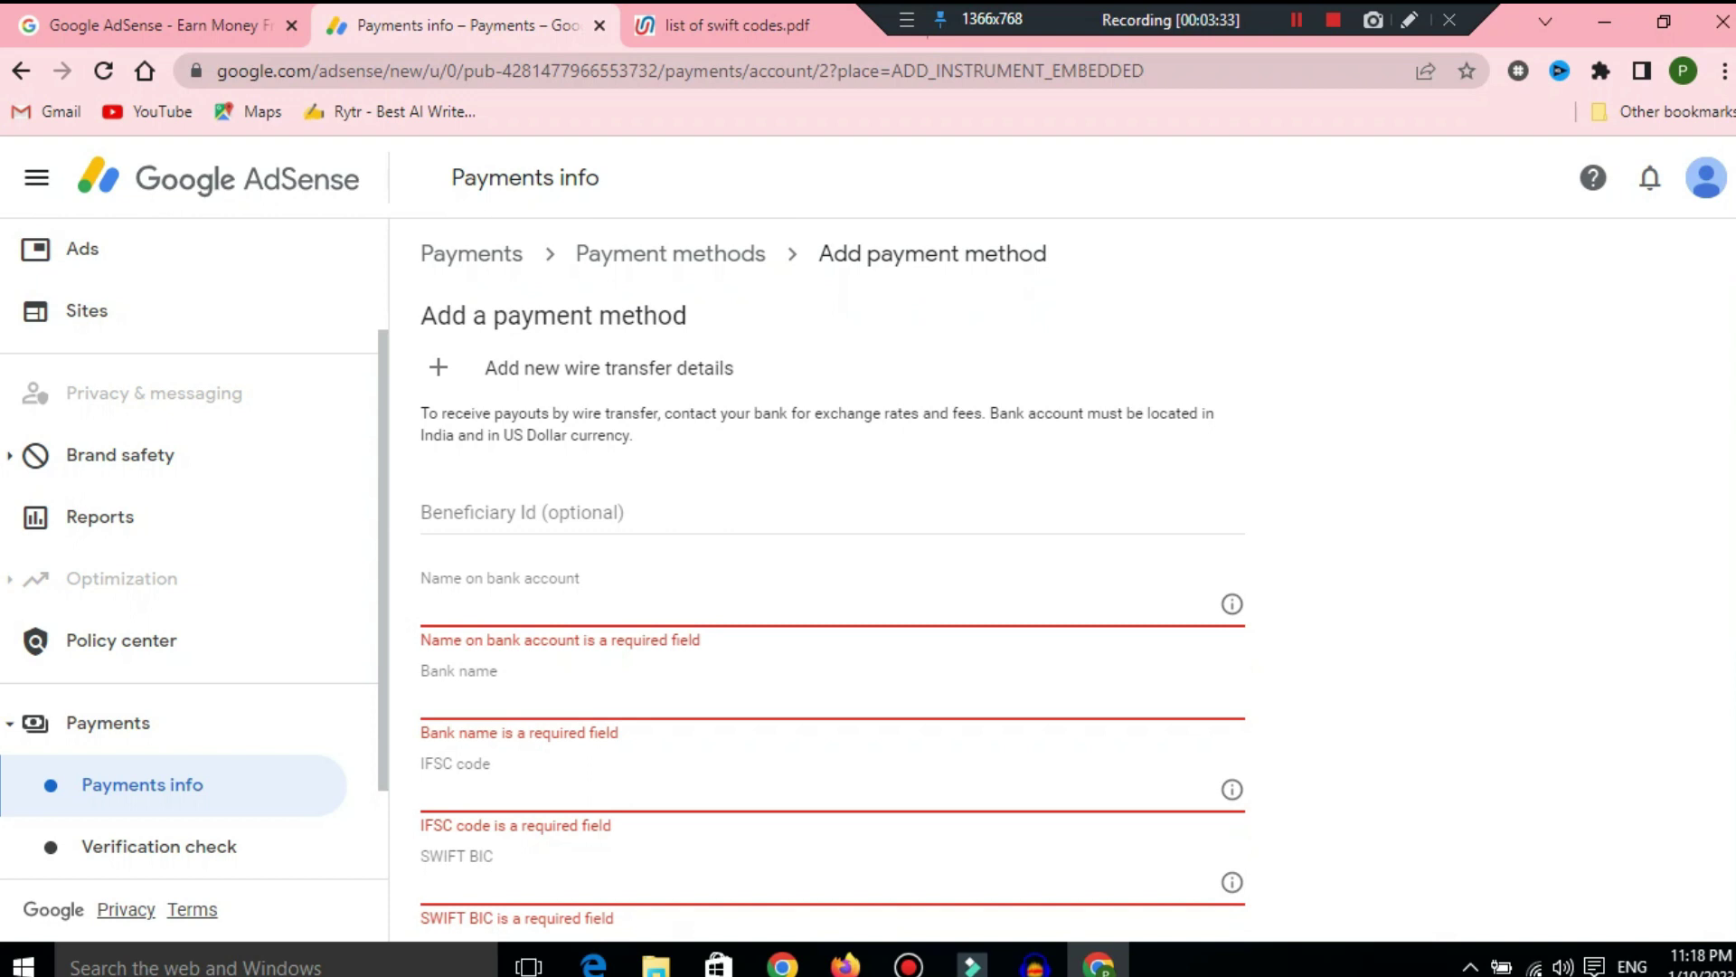
scroll(832, 579, "up", 1)
scroll(832, 579, "down", 2)
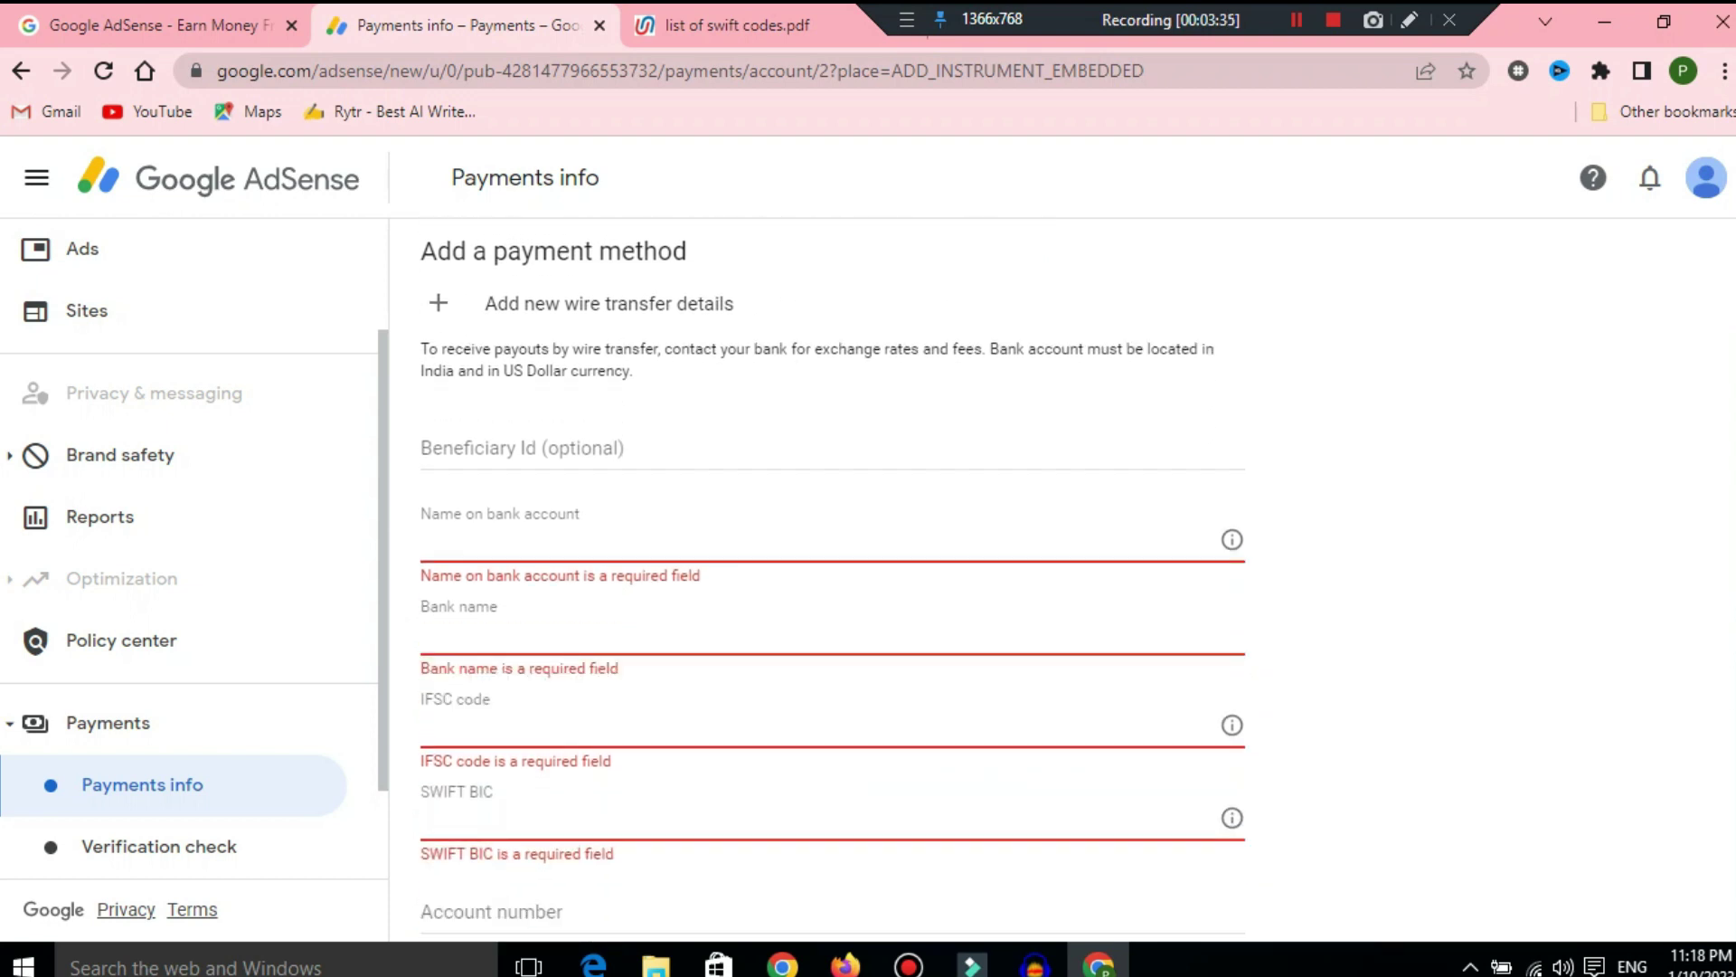
scroll(832, 579, "down", 1)
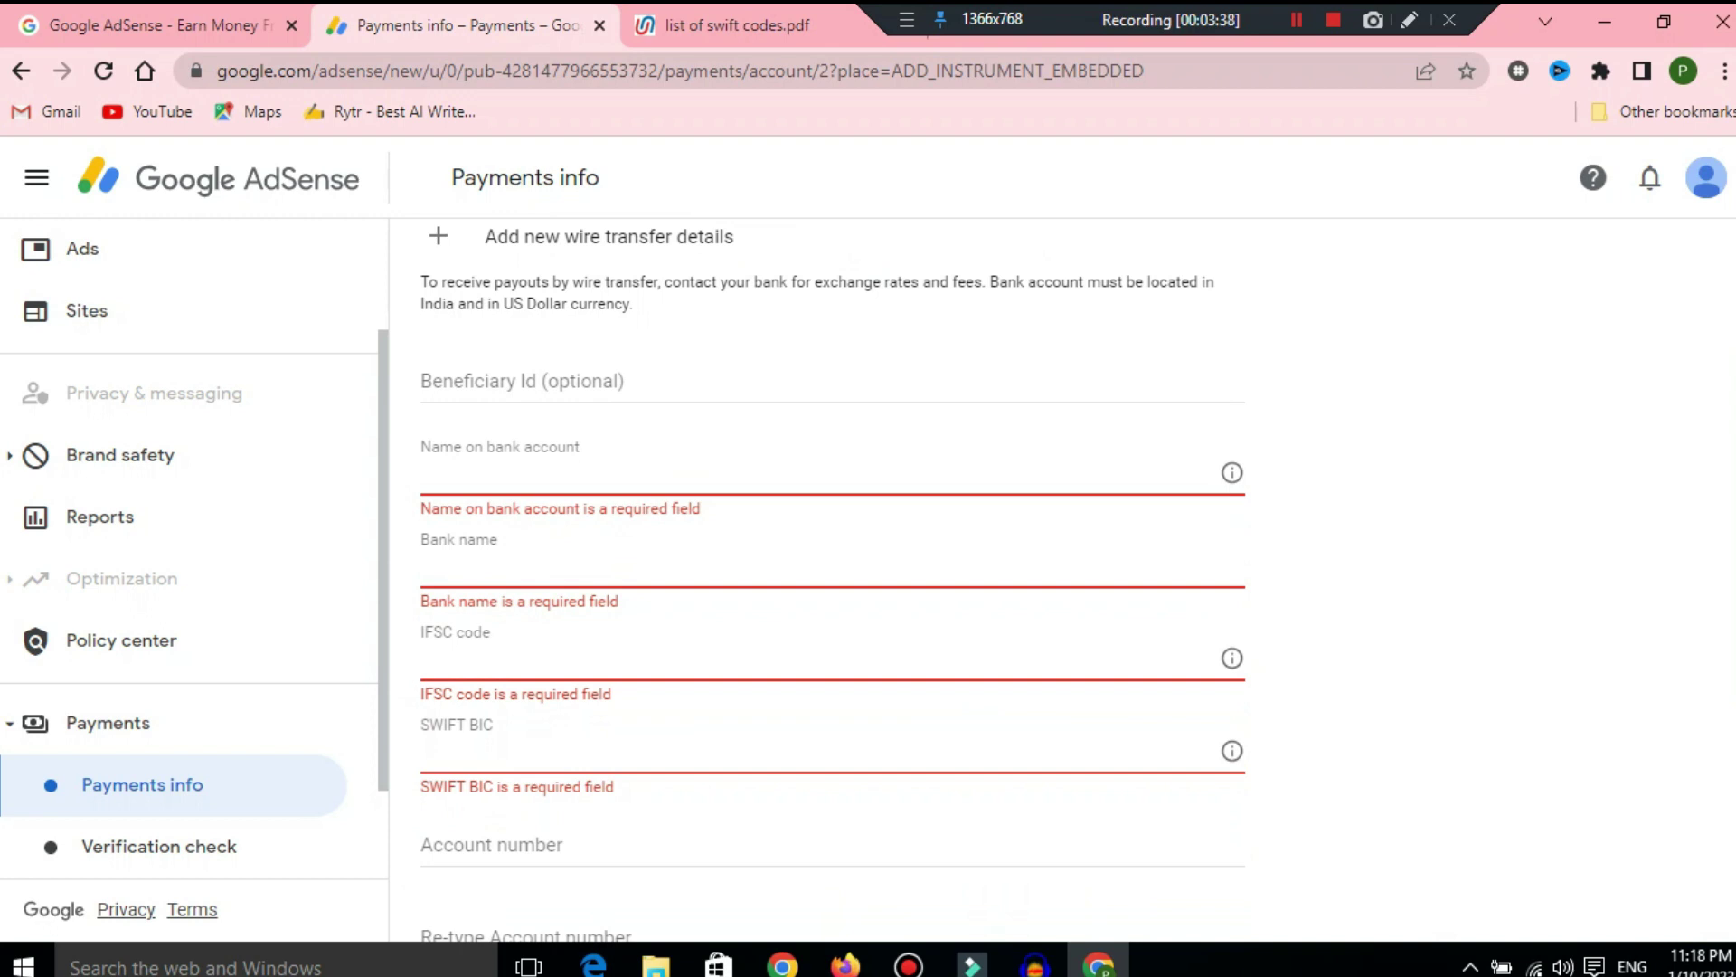
scroll(832, 579, "down", 2)
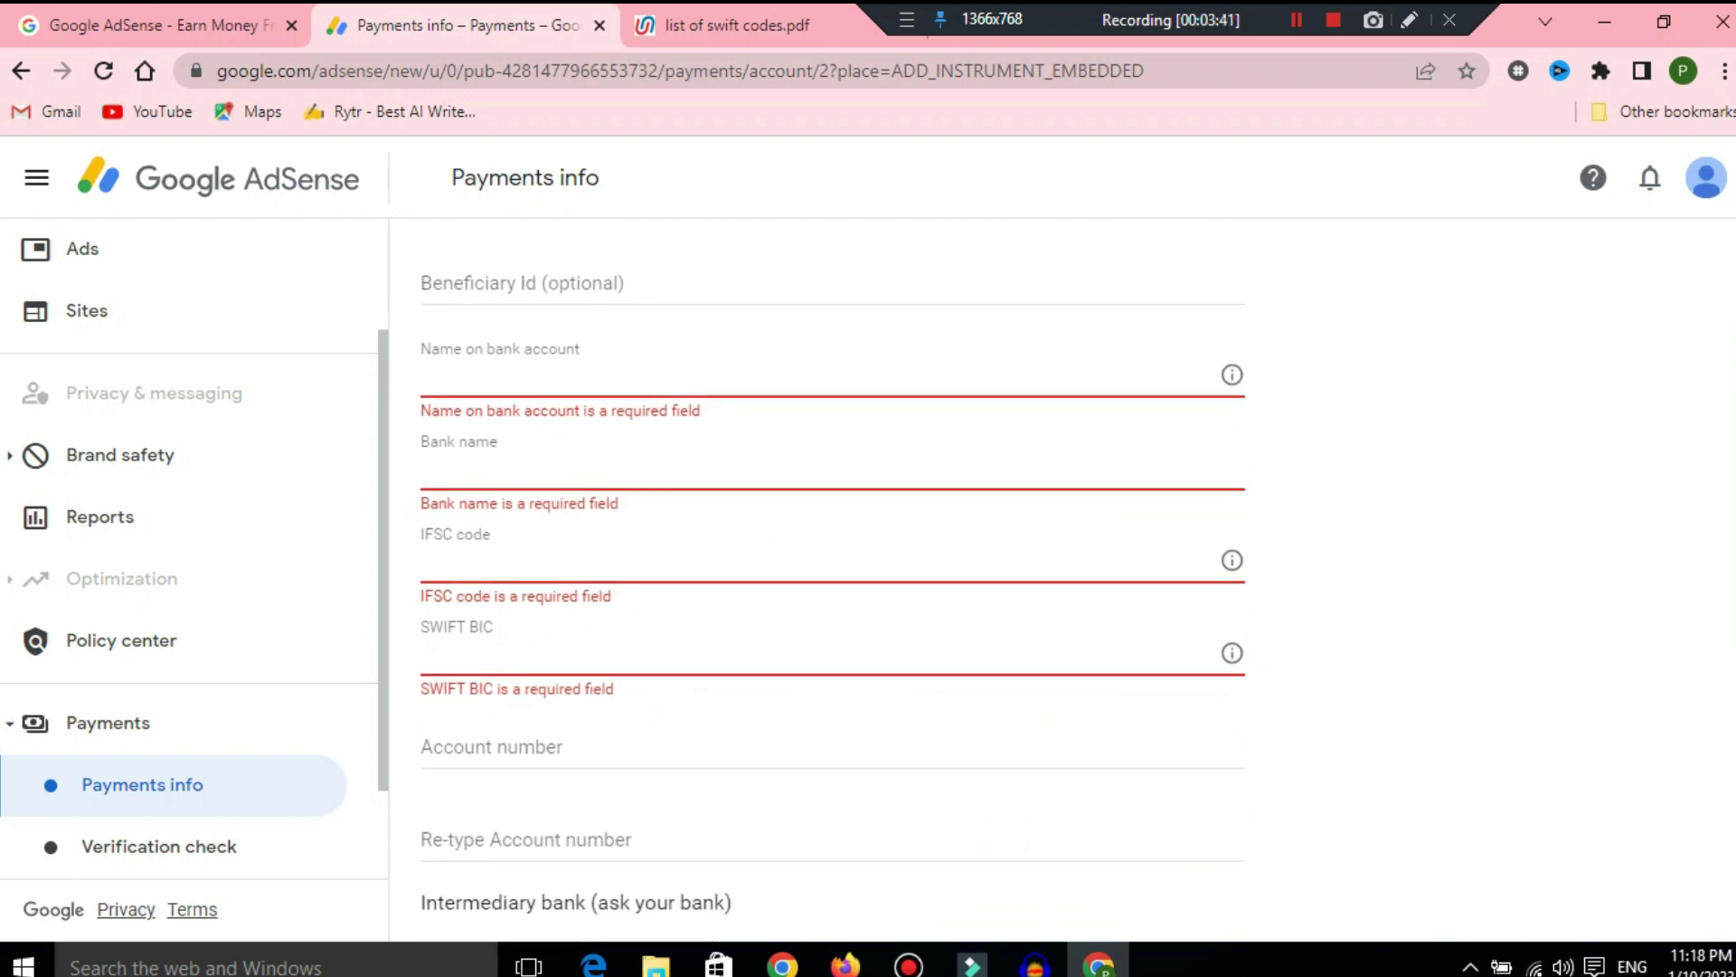
scroll(832, 579, "down", 1)
scroll(832, 579, "down", 3)
scroll(832, 579, "up", 4)
scroll(832, 579, "down", 3)
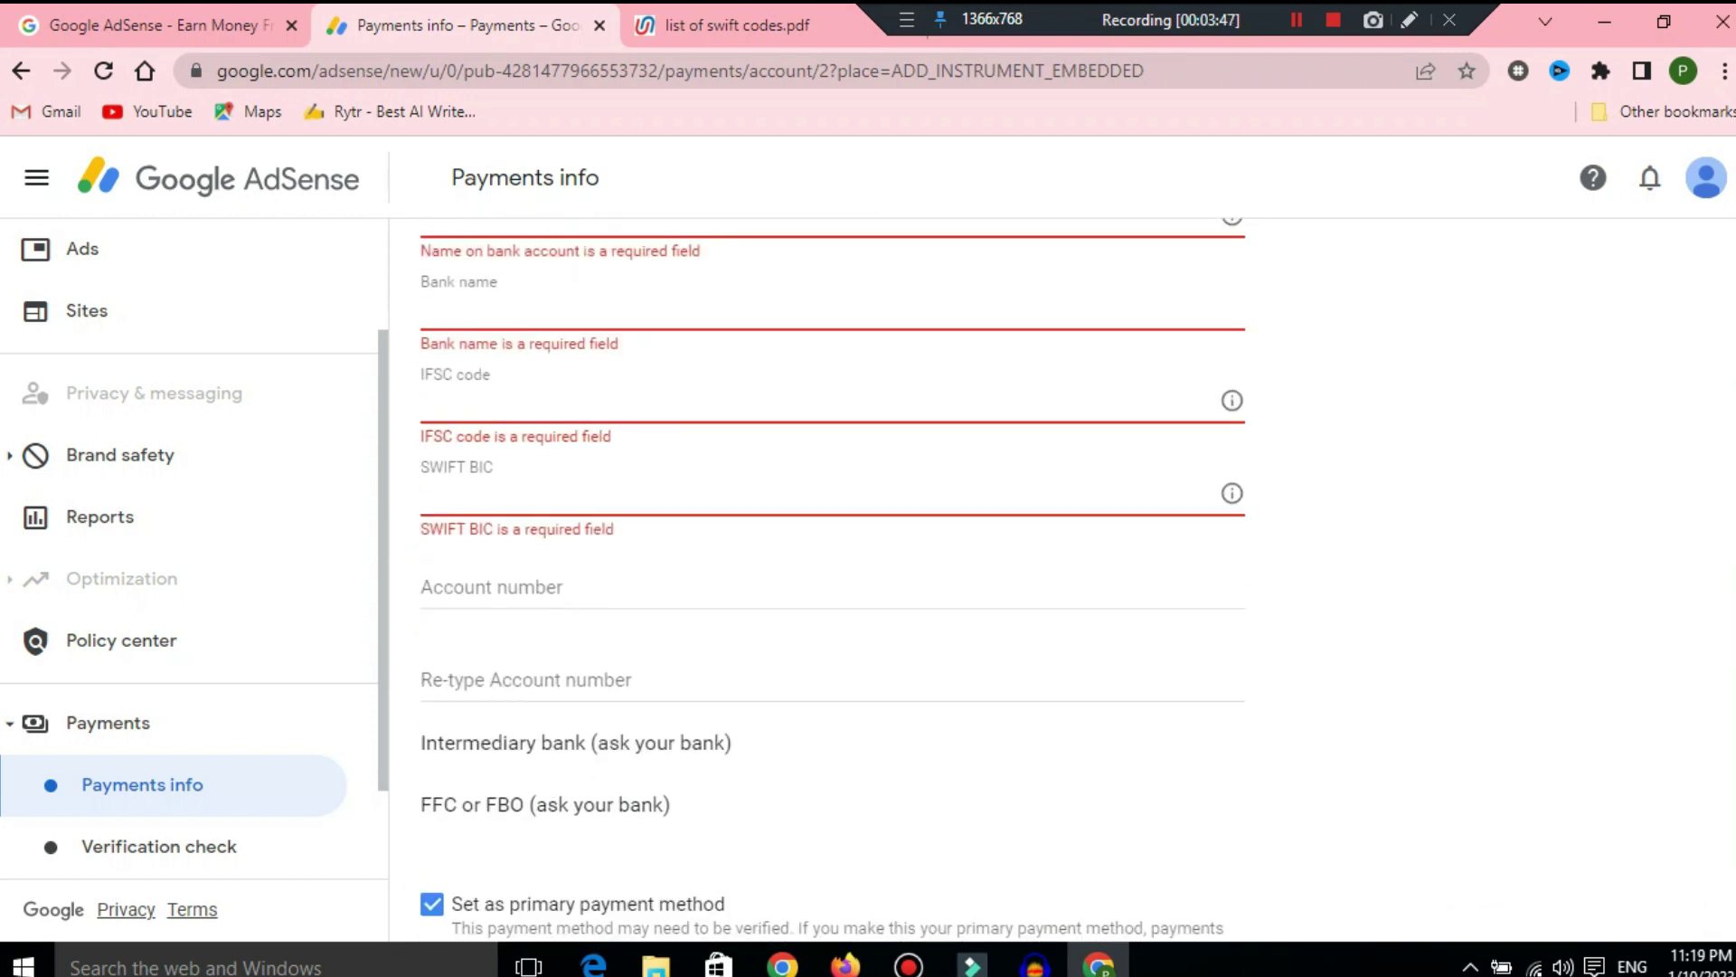
Step: Check the account number, its retype field and the primary payment method option on the wire transfer form
left_click(814, 588)
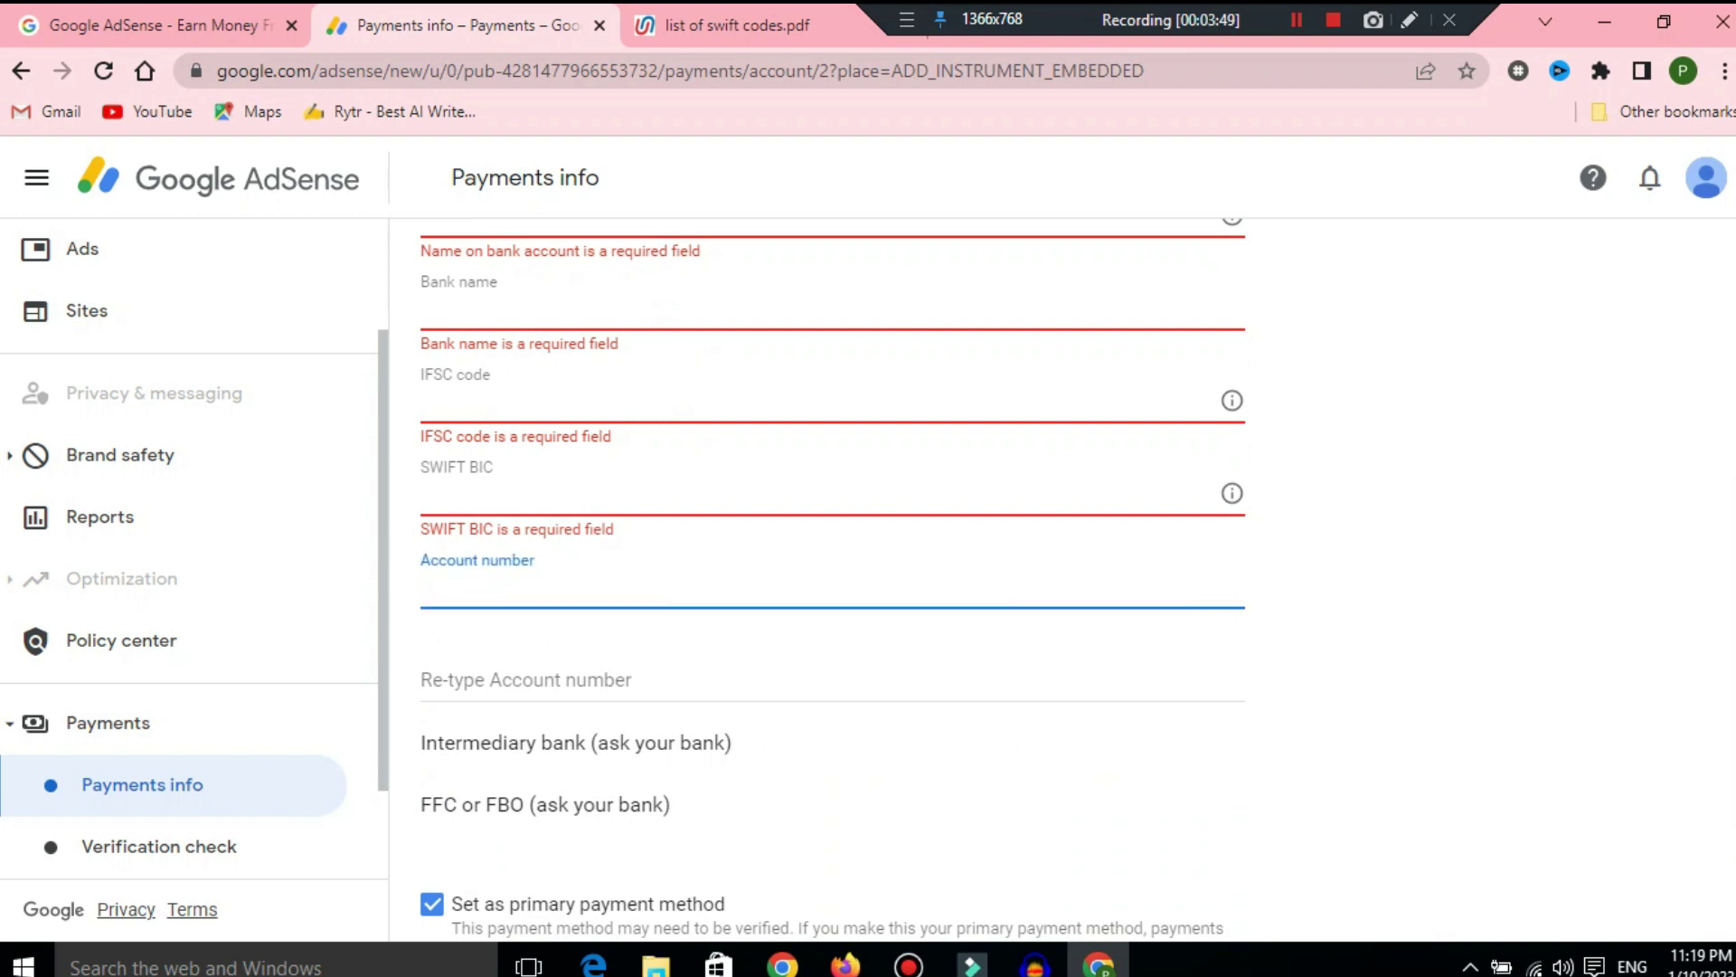
left_click(422, 680)
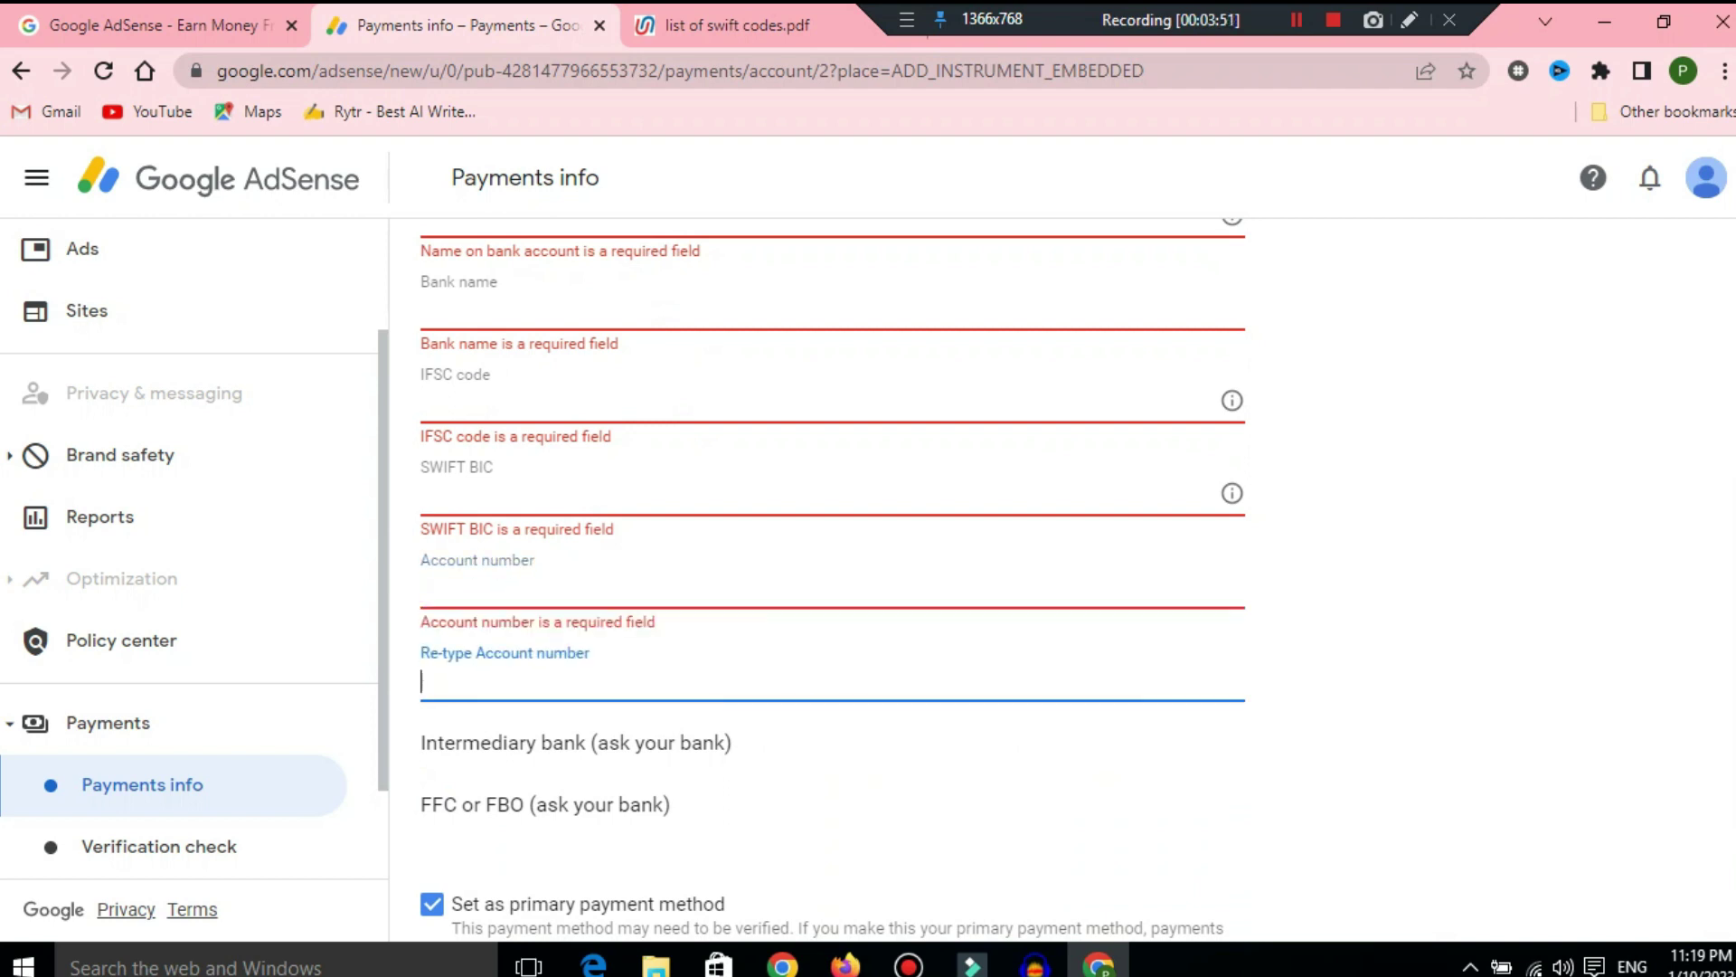
scroll(832, 579, "down", 2)
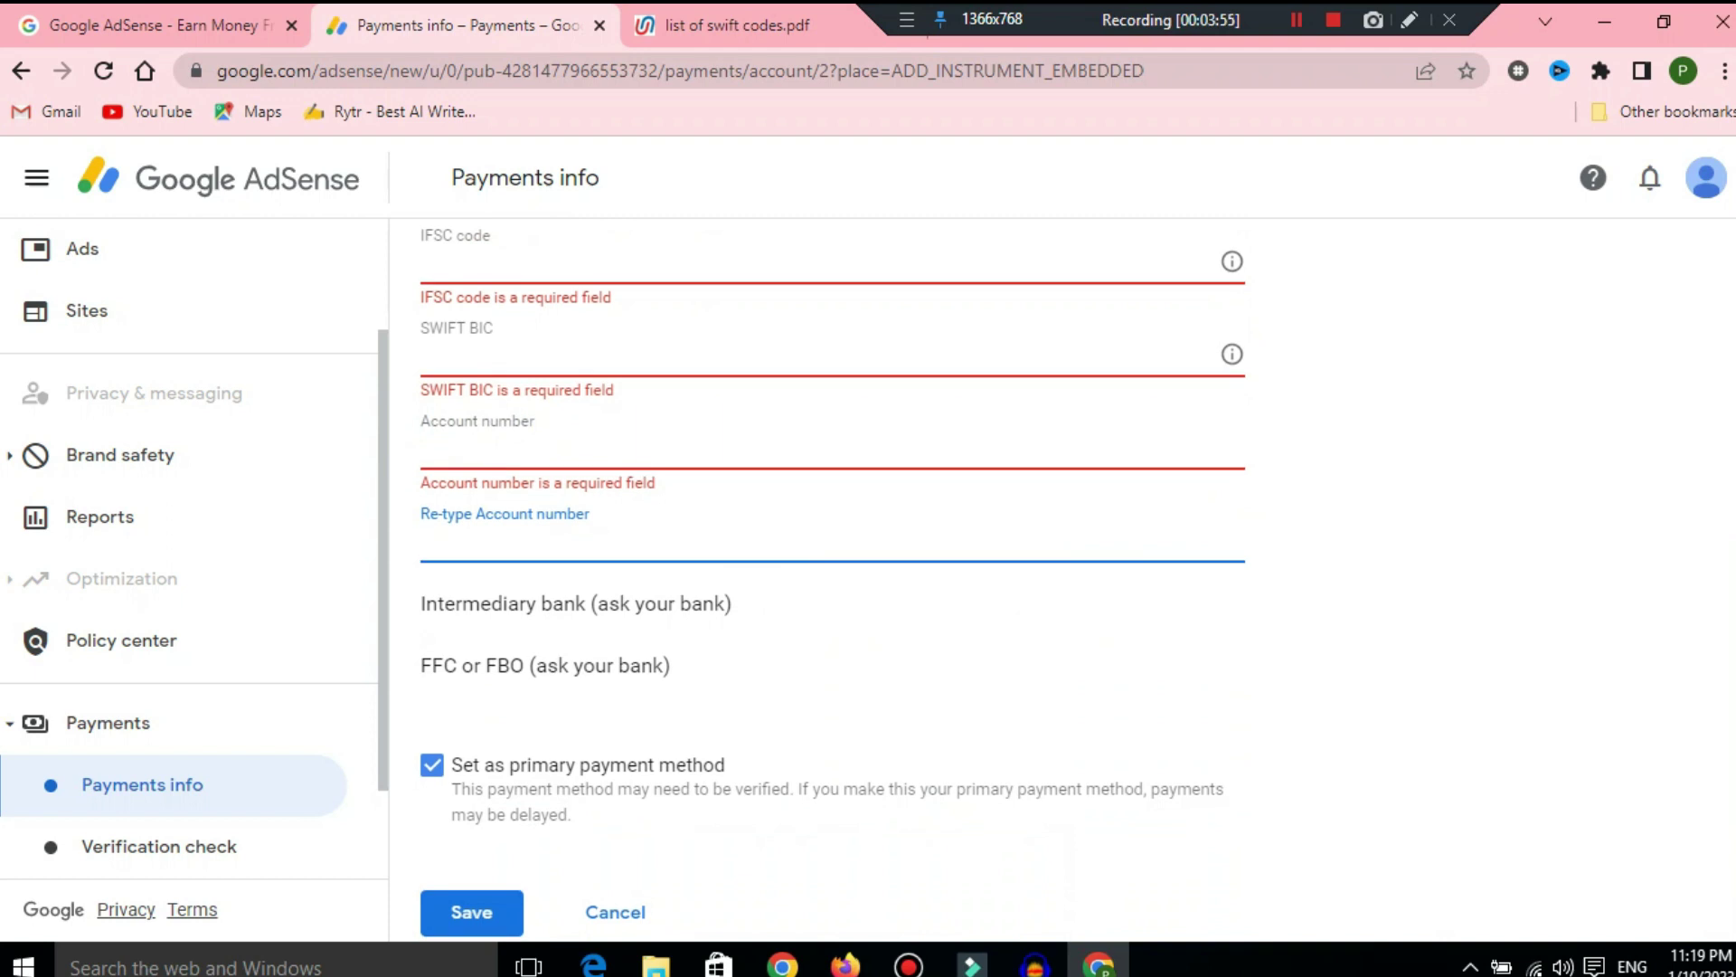
scroll(832, 579, "up", 3)
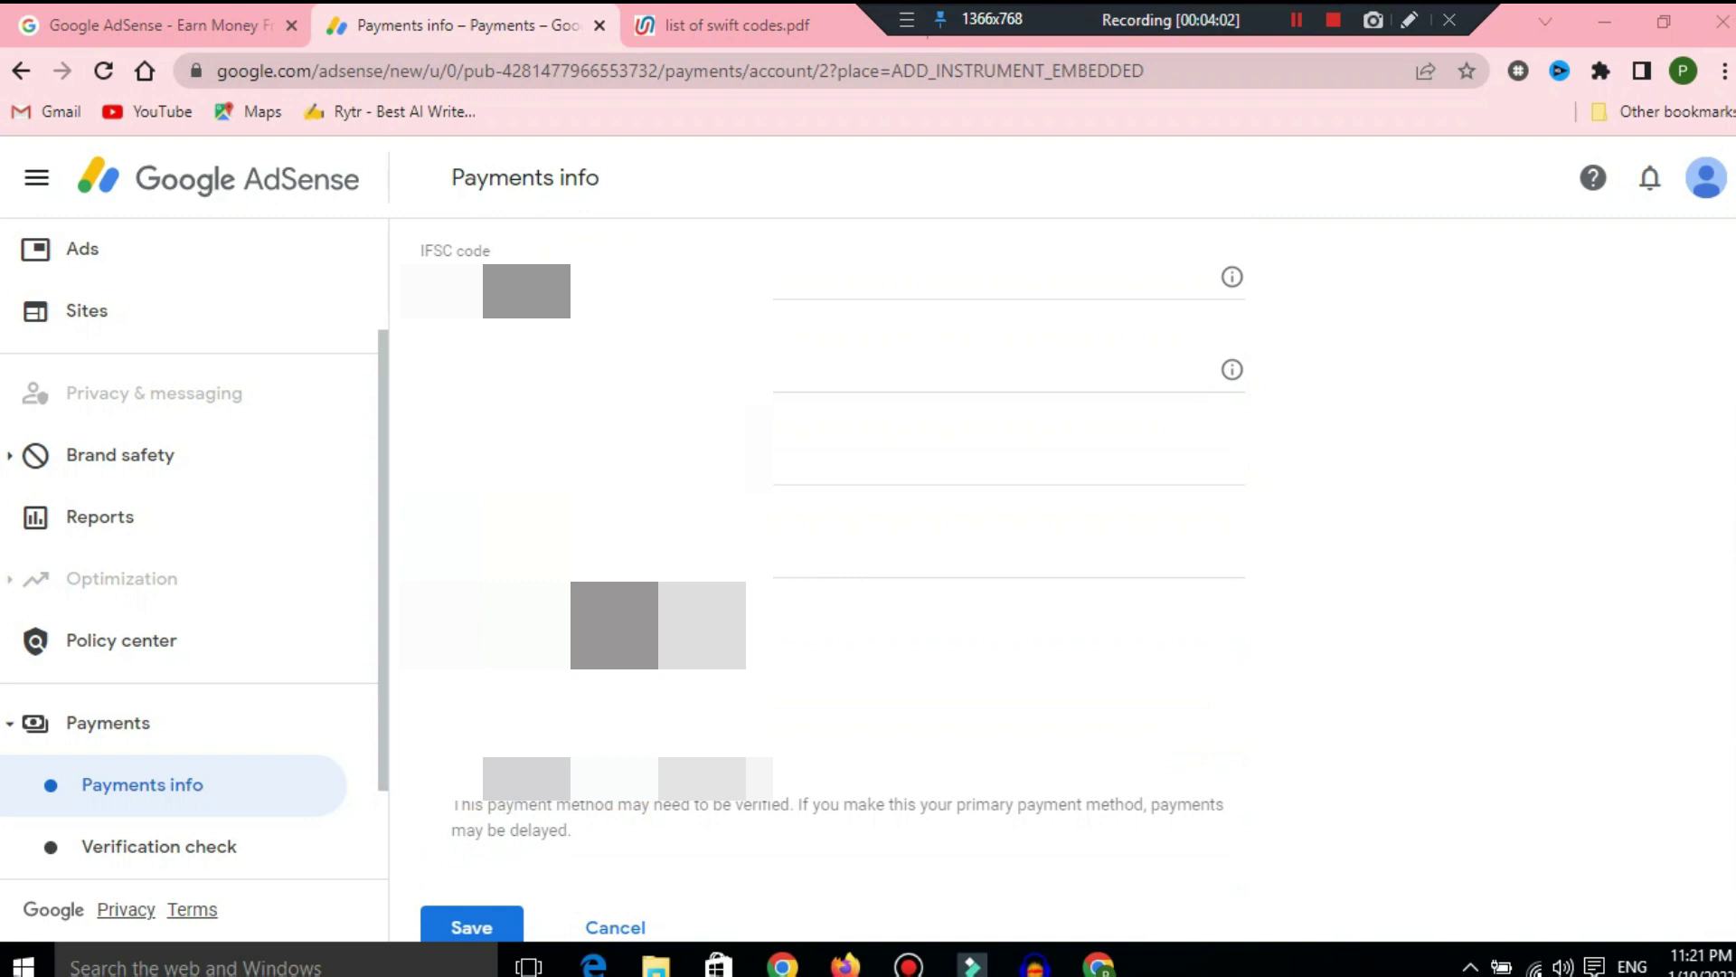
Step: Save the completed wire transfer details and open payment method management for the YouTube payments account
left_click(1008, 556)
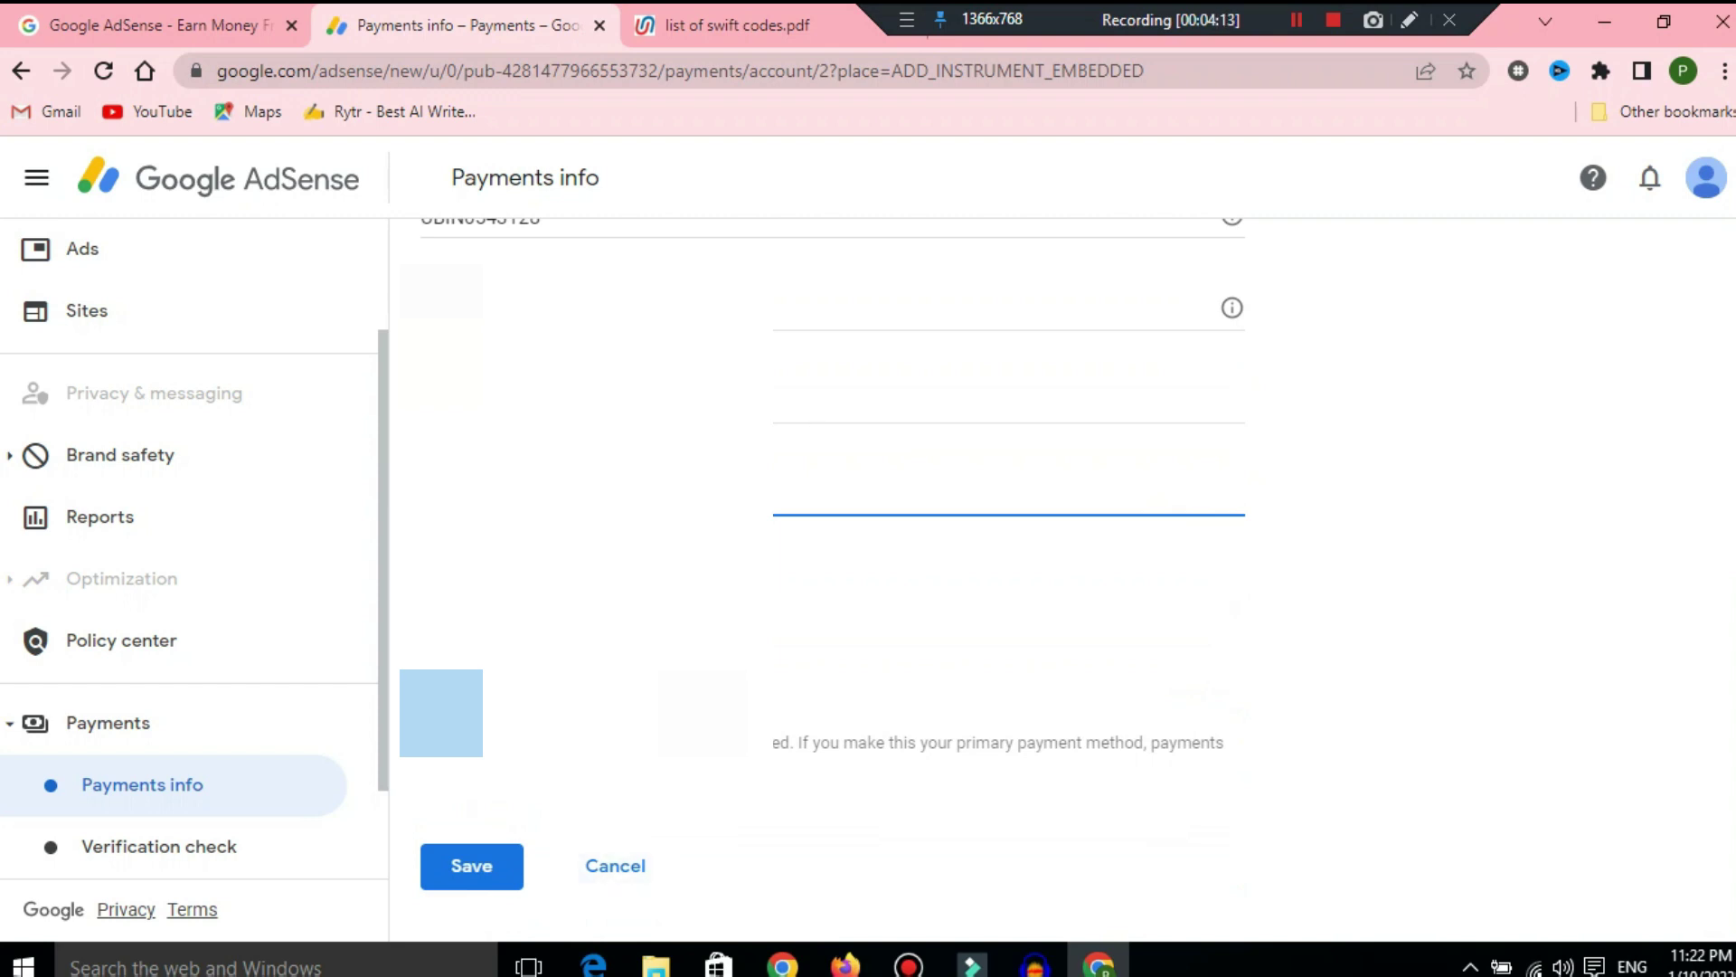
left_click(471, 868)
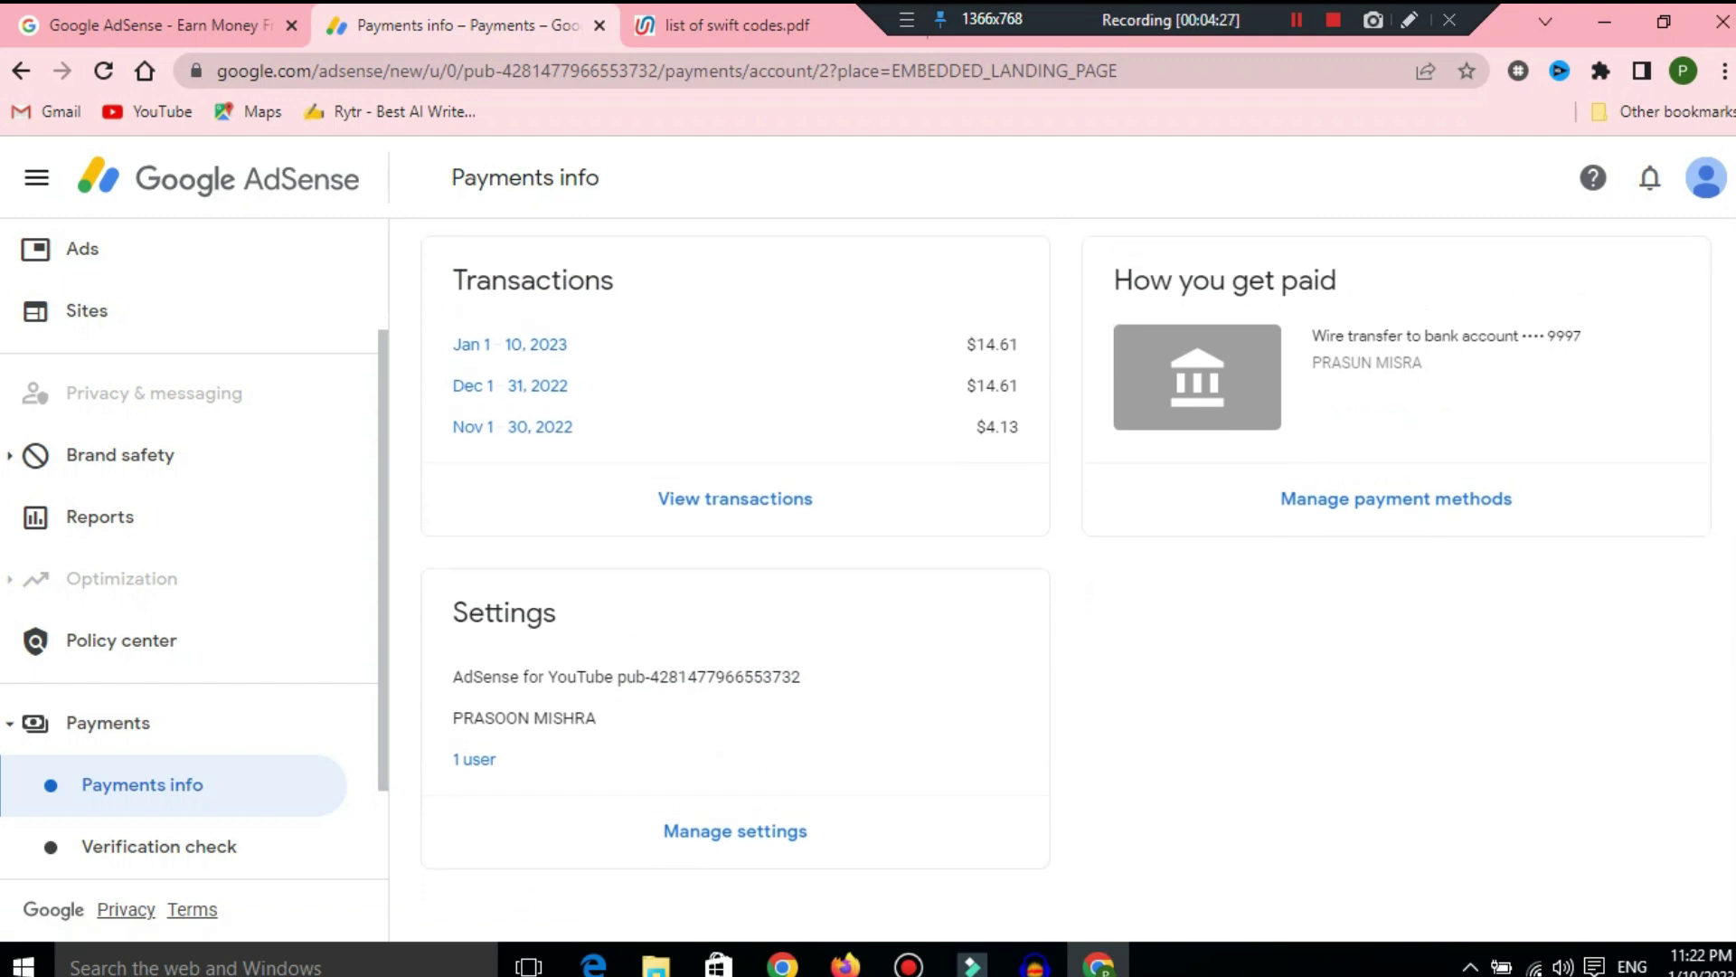
left_click(1396, 530)
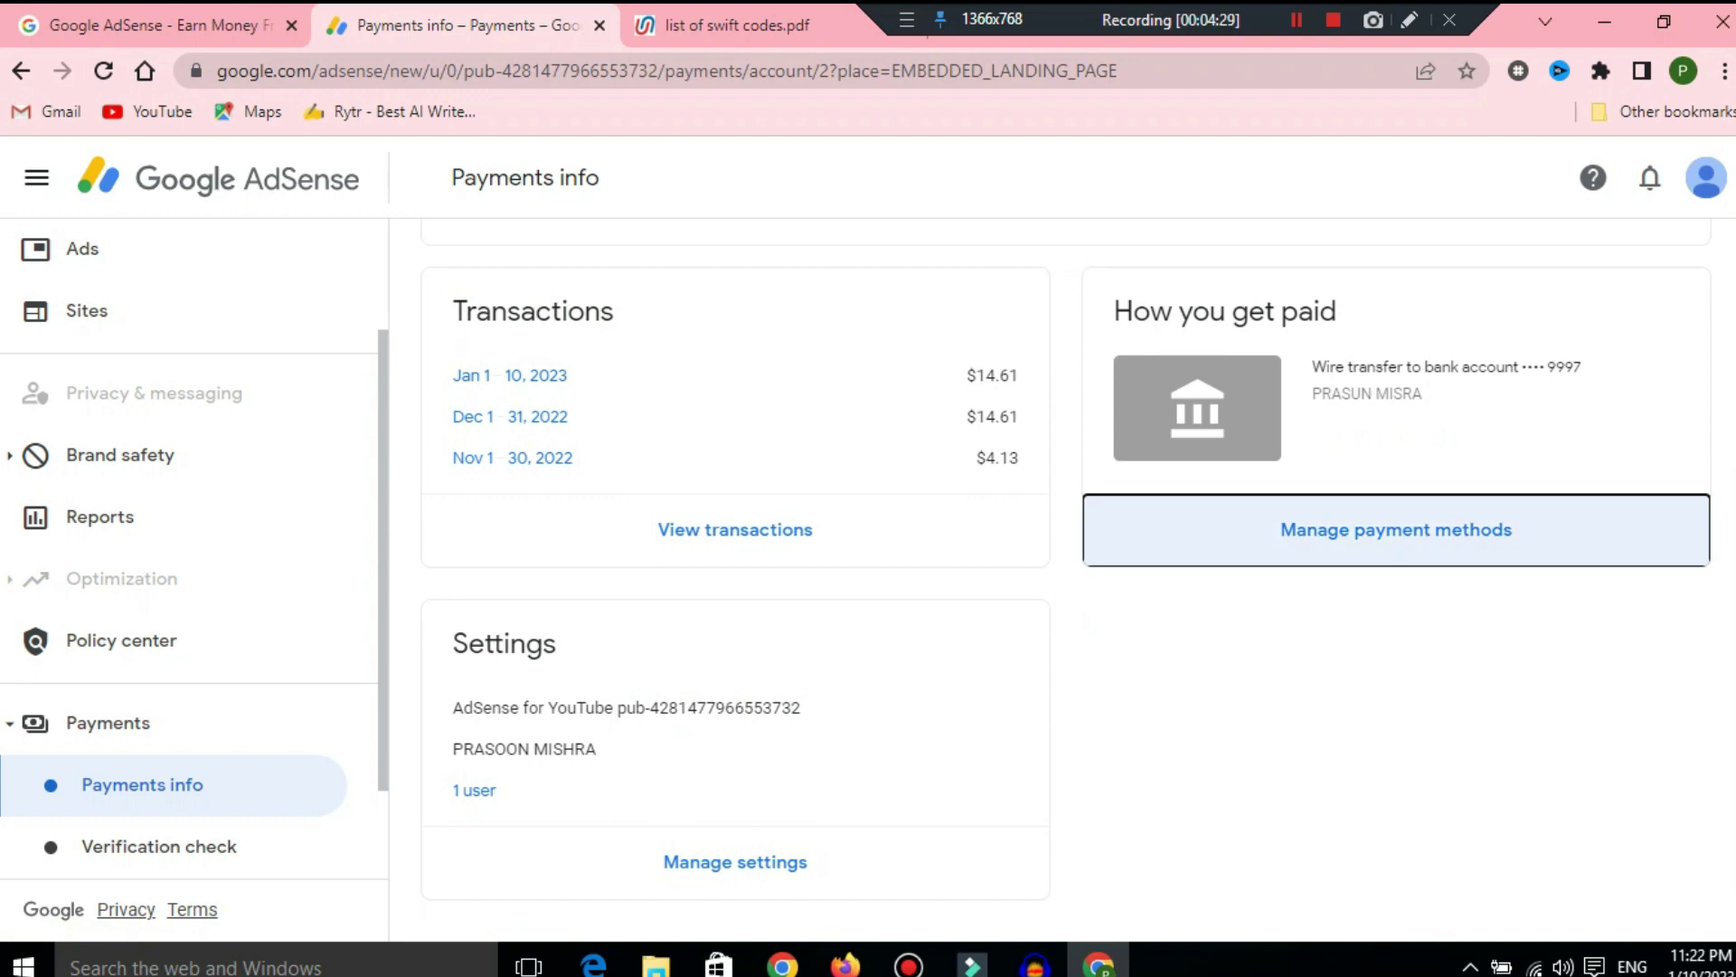